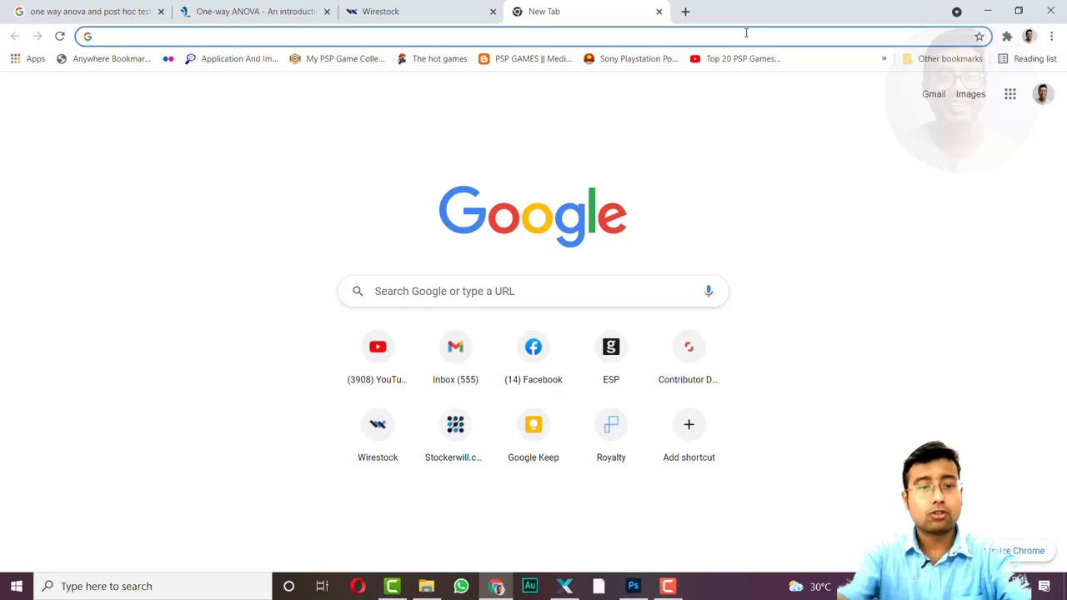
Open esp.gettyimages.com and switch the contributor portal from the Classic view to the new look
{"action": "type", "text": "esp."}
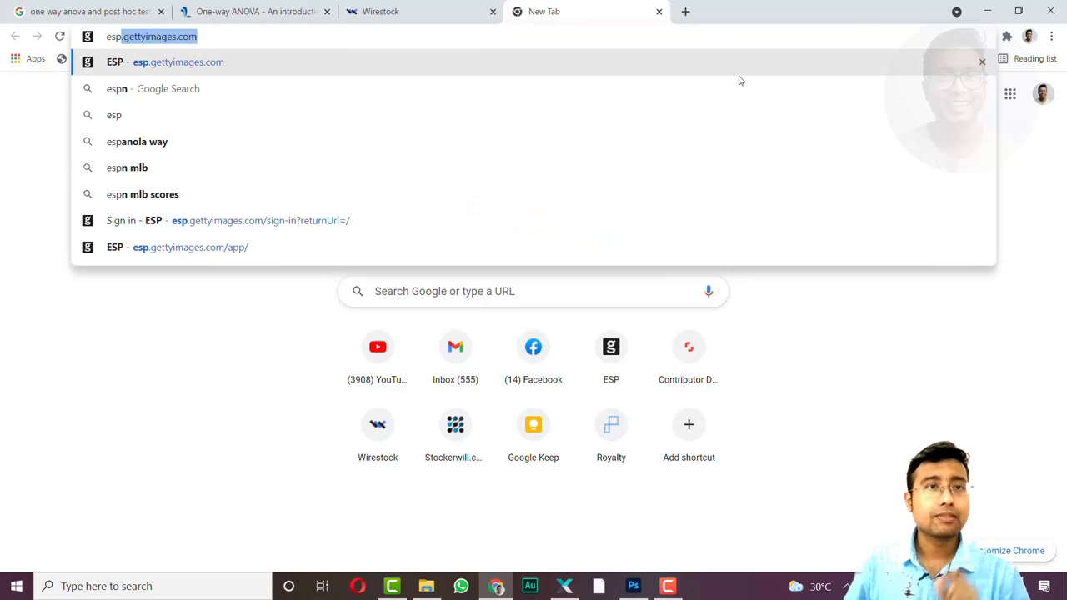
{"action": "left_click", "coordinate": [179, 65]}
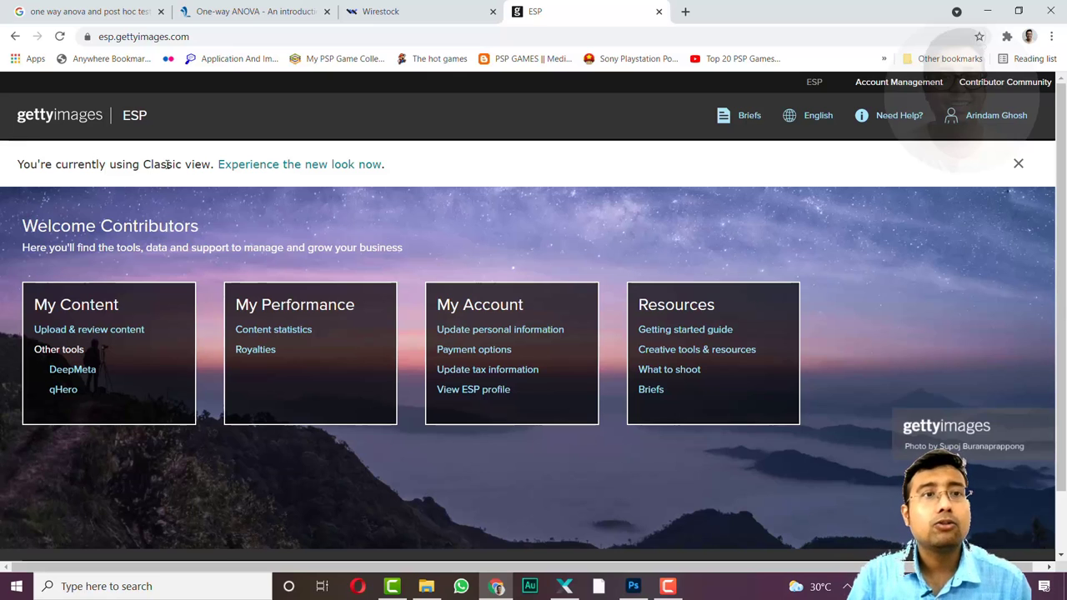
{"action": "left_click", "coordinate": [294, 166]}
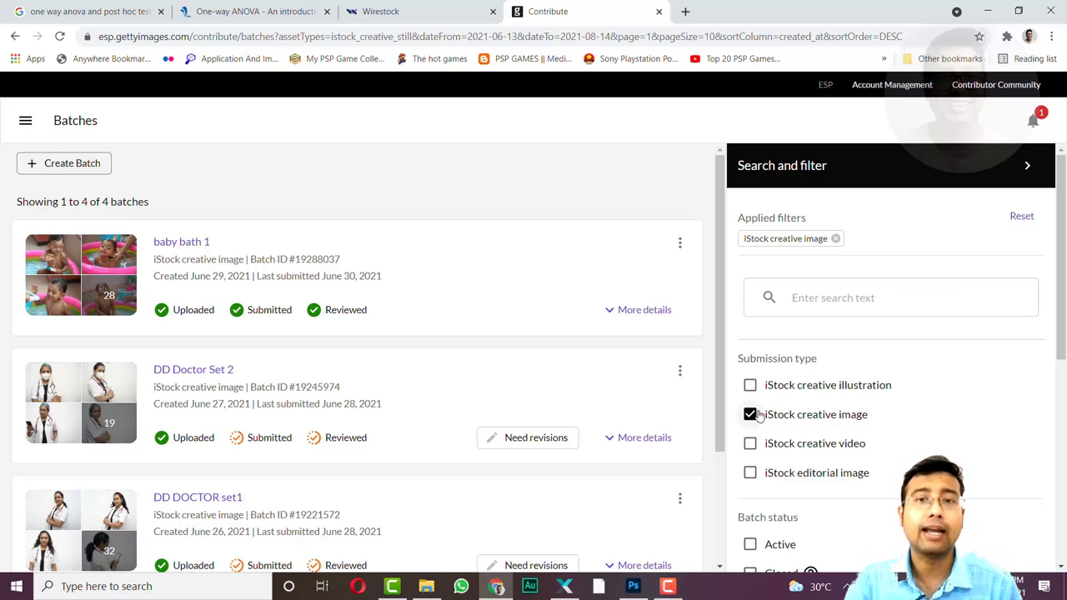
Create a batch named Rakshabandhan with the iStock creative illustration submission type
{"action": "left_click", "coordinate": [66, 164]}
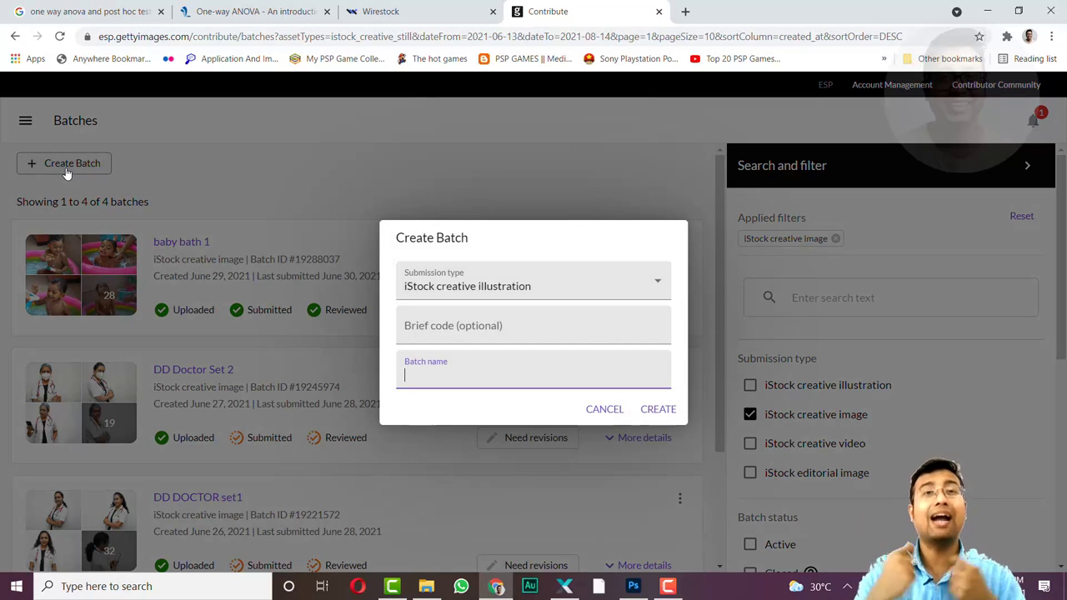
{"action": "type", "text": "Ra"}
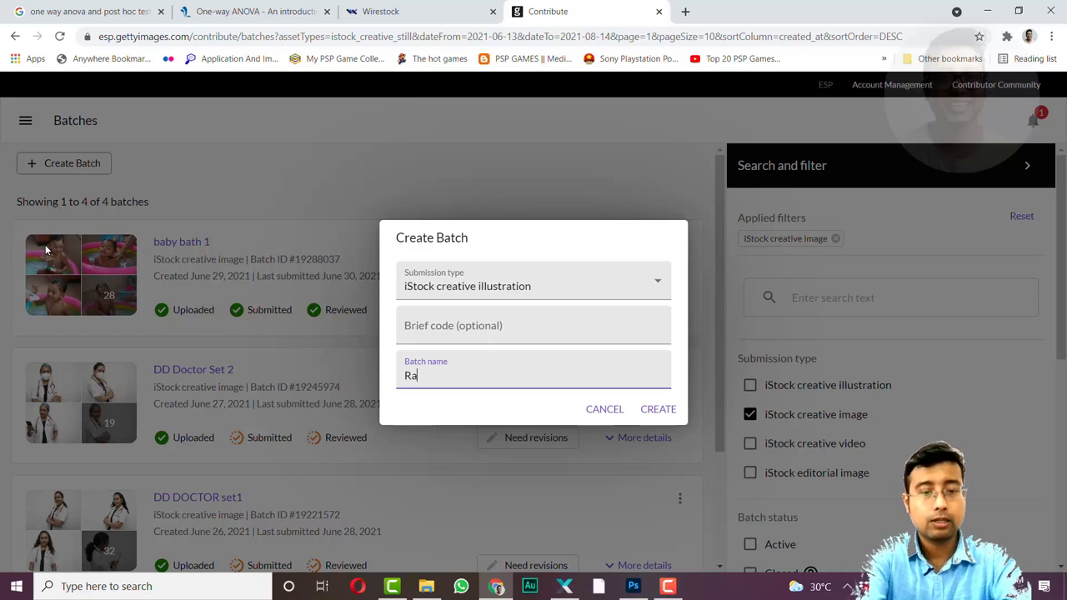
{"action": "type", "text": "kshabandhan"}
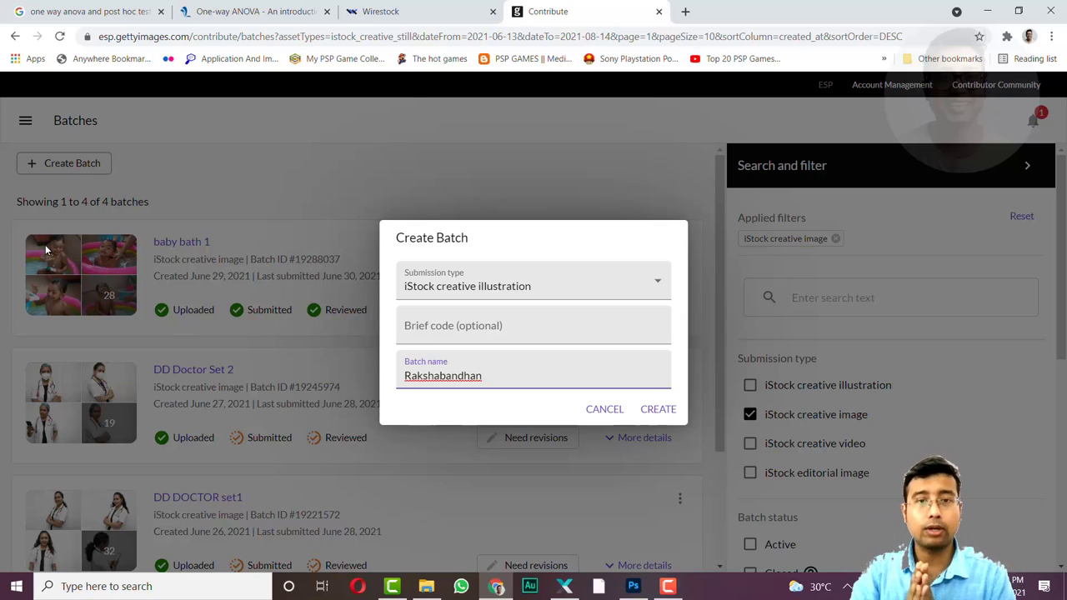
{"action": "left_click", "coordinate": [659, 411]}
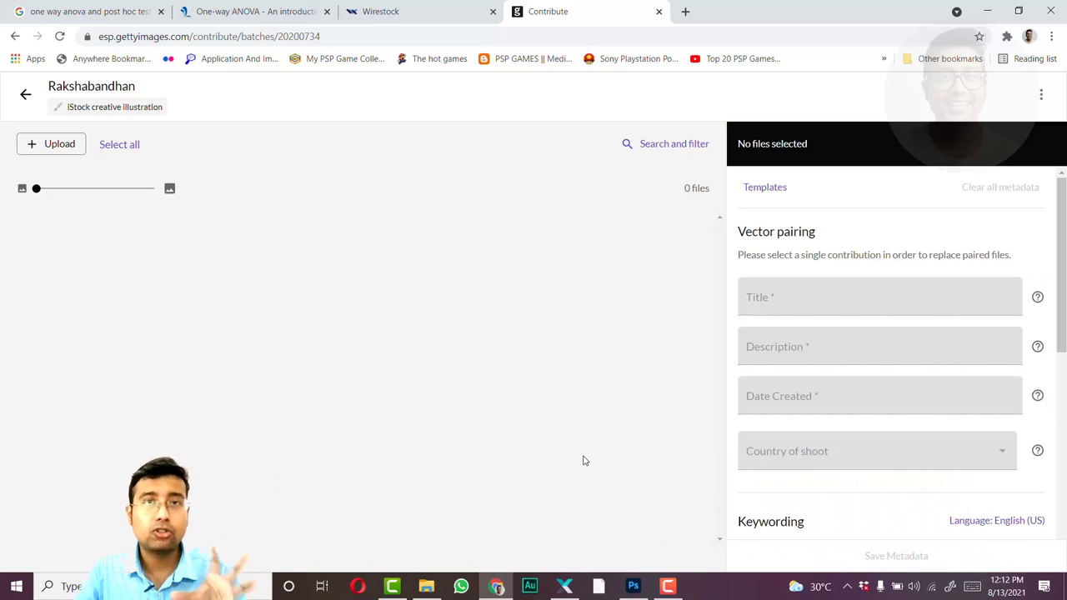
Switch to File Explorer and preview ARI03255.JPG and ARI03256.JPG in the saraswati puja 2021 folder
{"action": "left_click", "coordinate": [426, 586]}
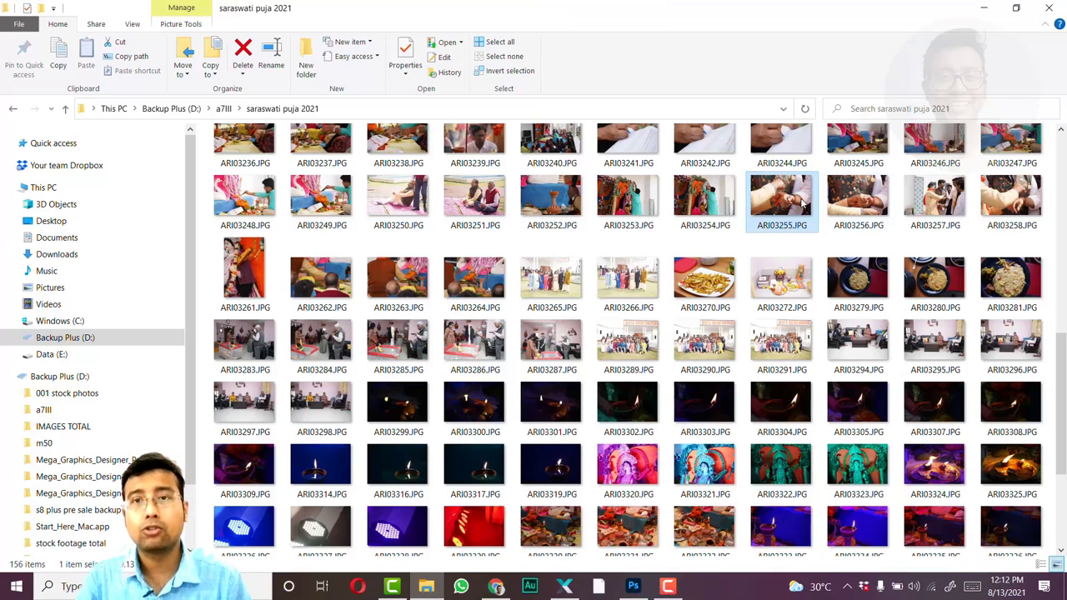
{"action": "double_click", "coordinate": [802, 202]}
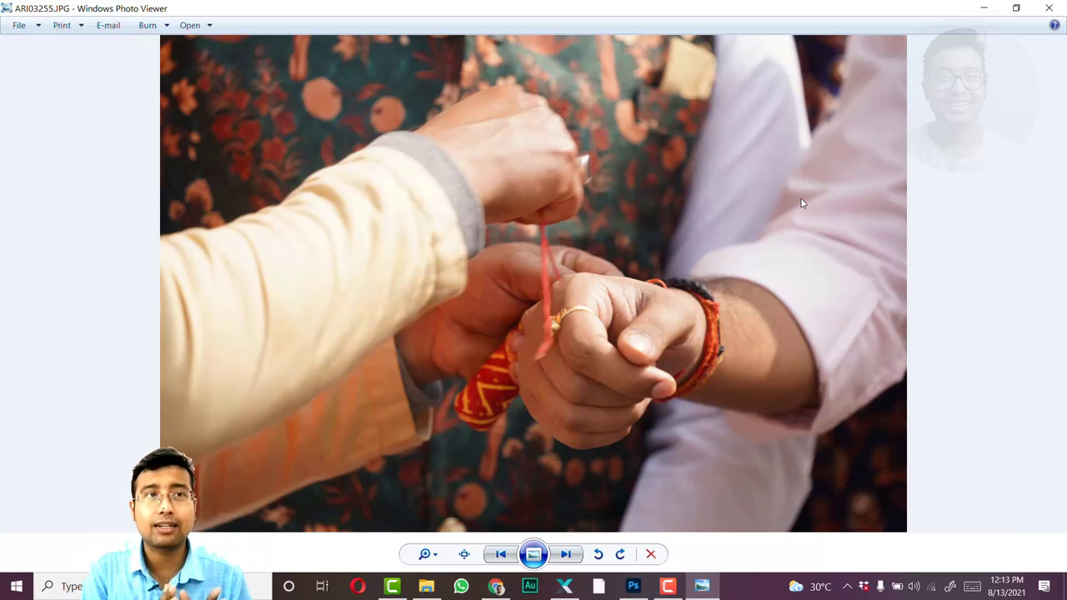
{"action": "left_click", "coordinate": [566, 555]}
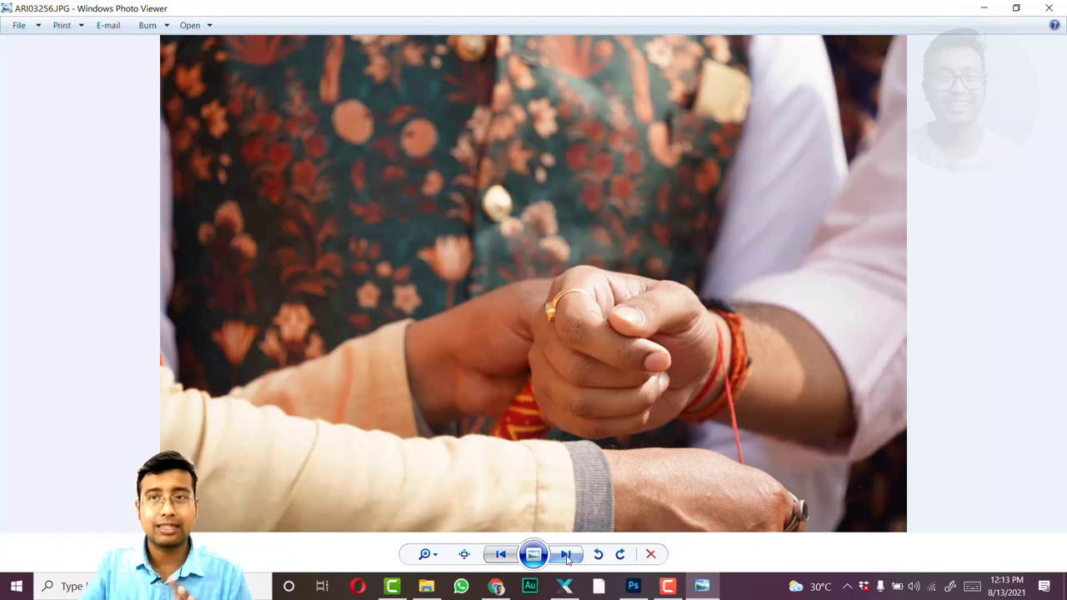
{"action": "left_click", "coordinate": [1049, 10]}
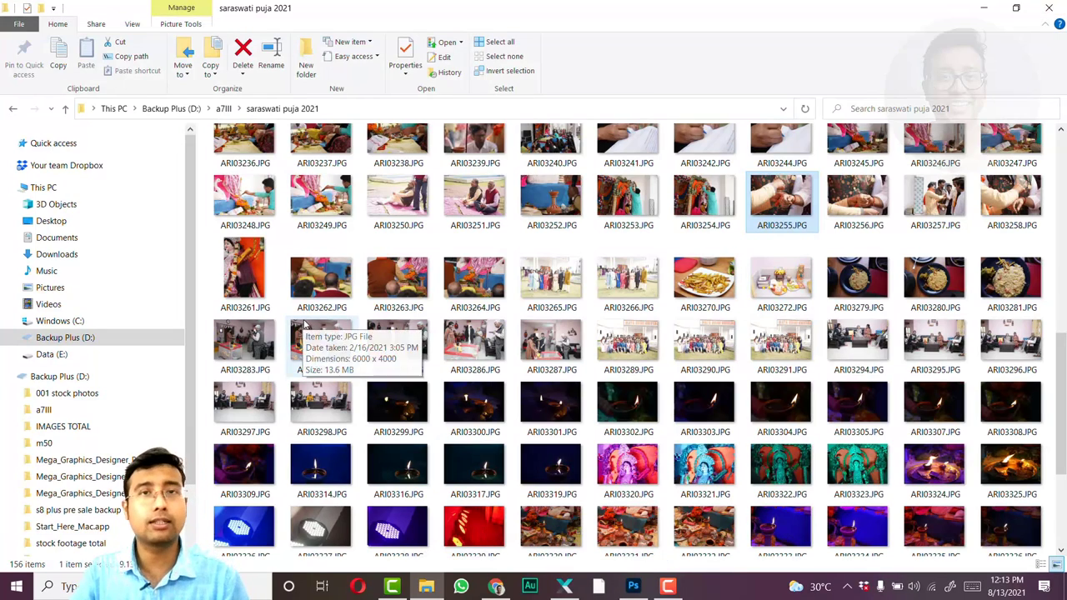
Select ARI03256.JPG and check the descriptions, titles and keywords of both photos in Xpiks
{"action": "left_click", "coordinate": [850, 218]}
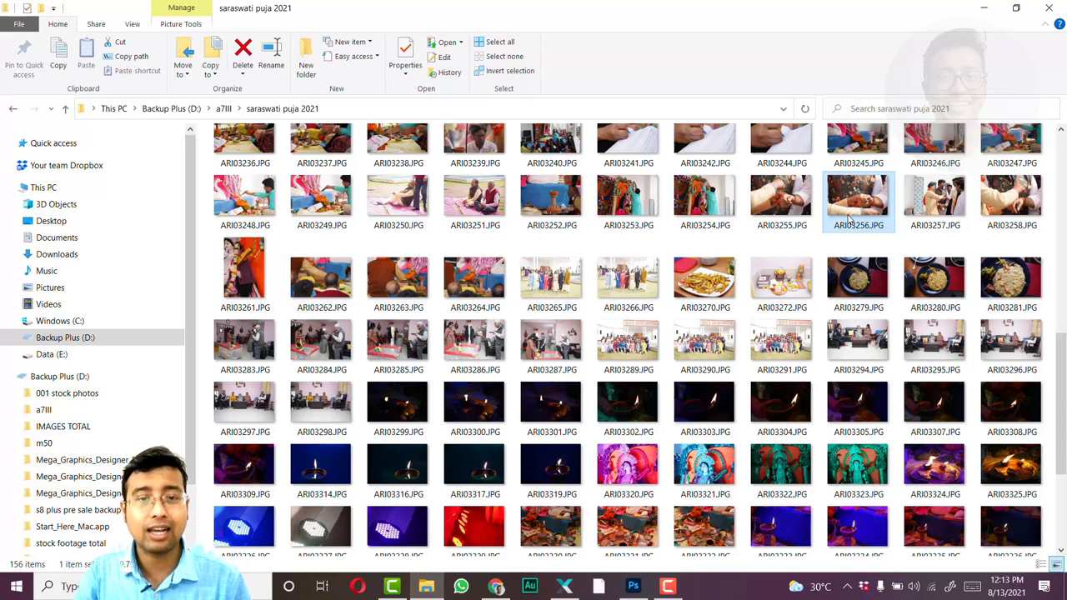
{"action": "left_click", "coordinate": [566, 586]}
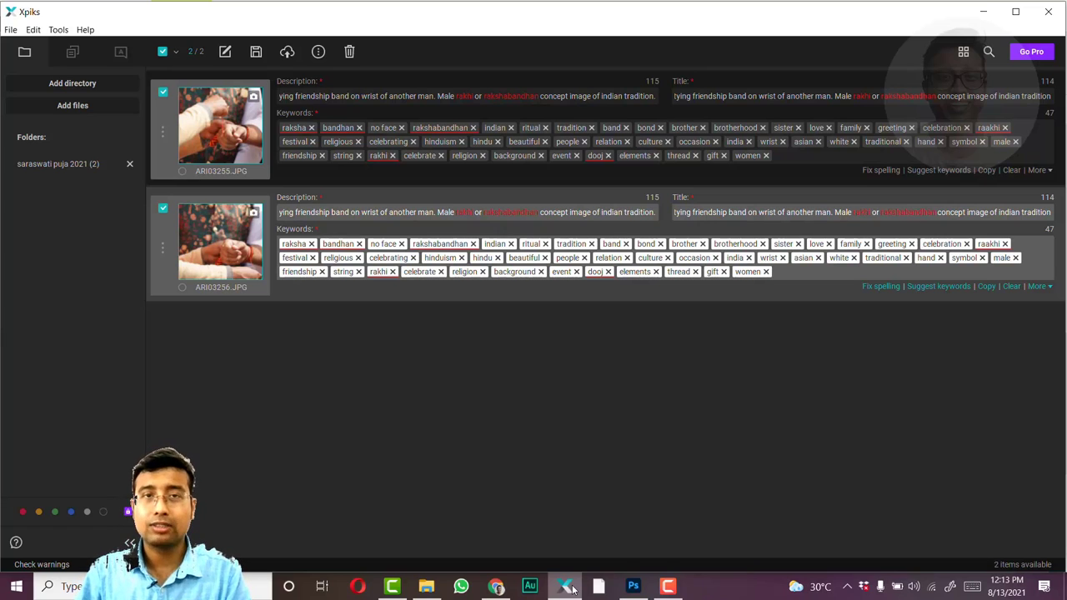
{"action": "left_click", "coordinate": [567, 587]}
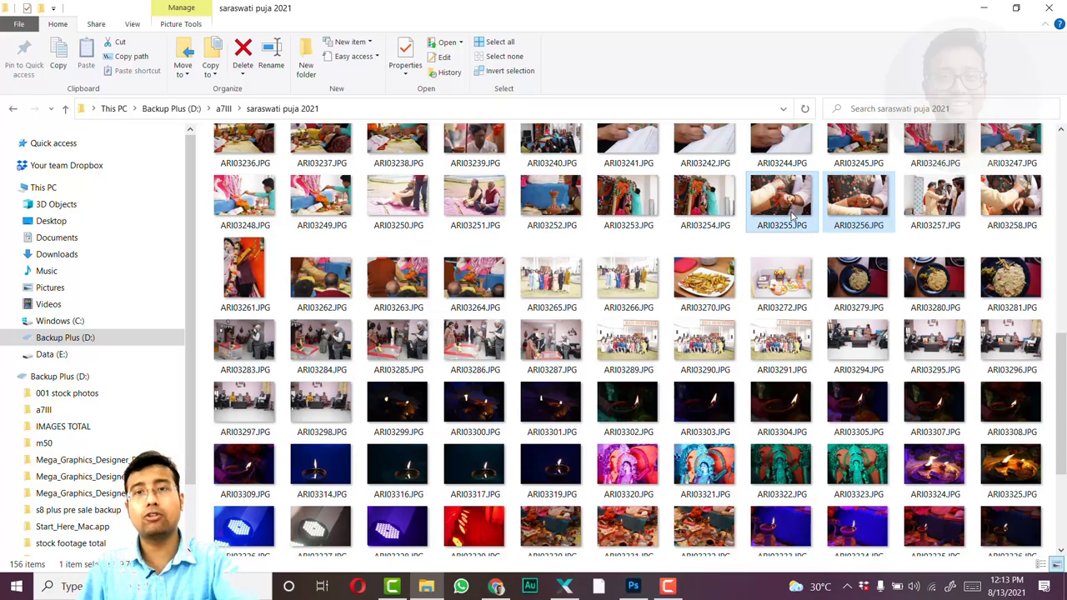
Switch back to Chrome and delete the Rakshabandhan illustration batch from the batches list
{"action": "left_click", "coordinate": [499, 587]}
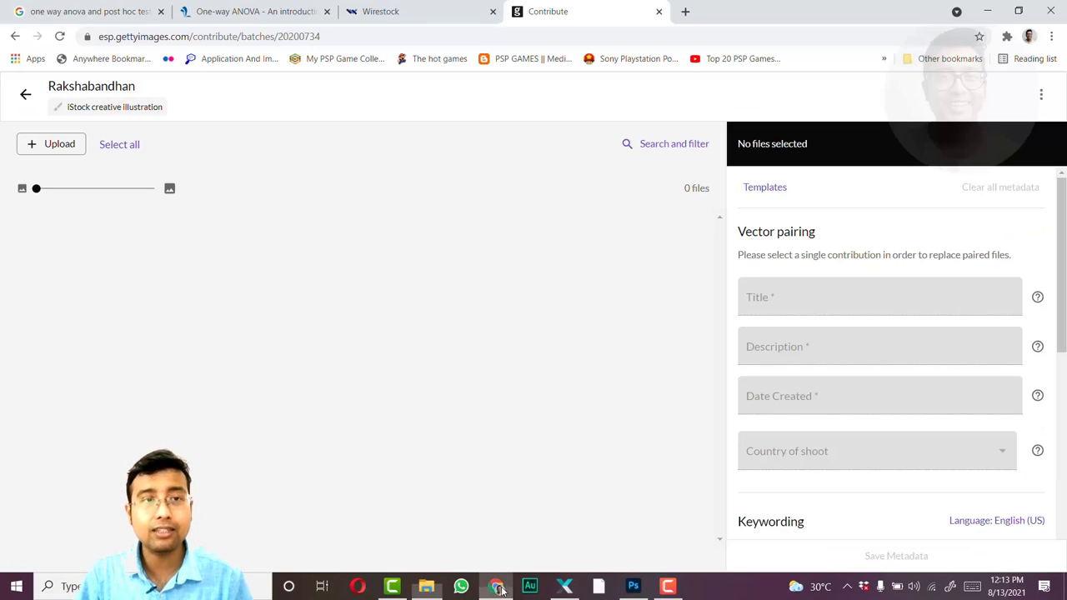
{"action": "left_click", "coordinate": [55, 145]}
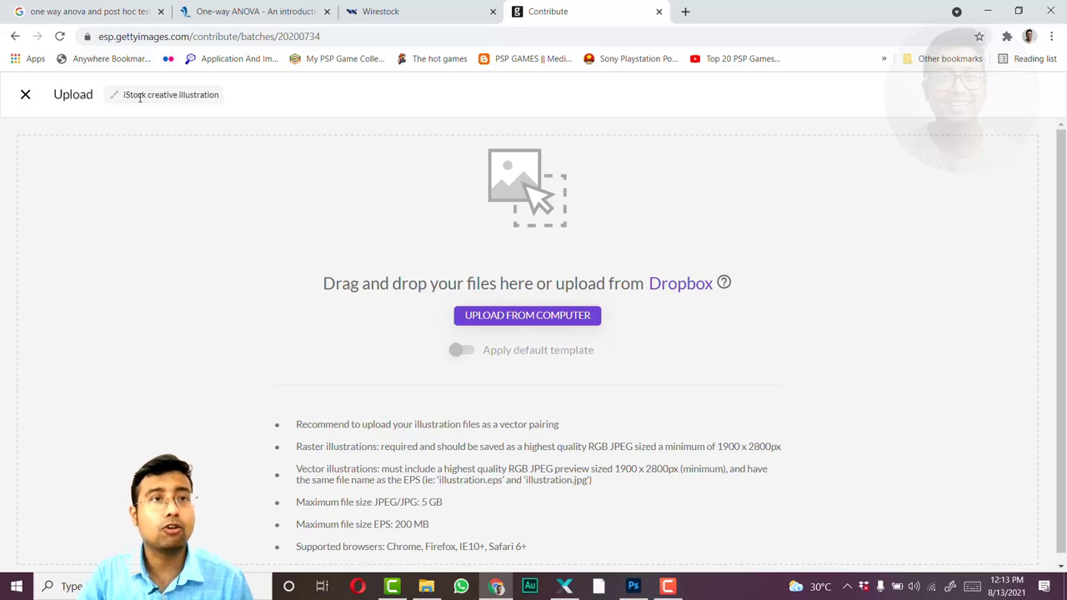
{"action": "left_click", "coordinate": [25, 94]}
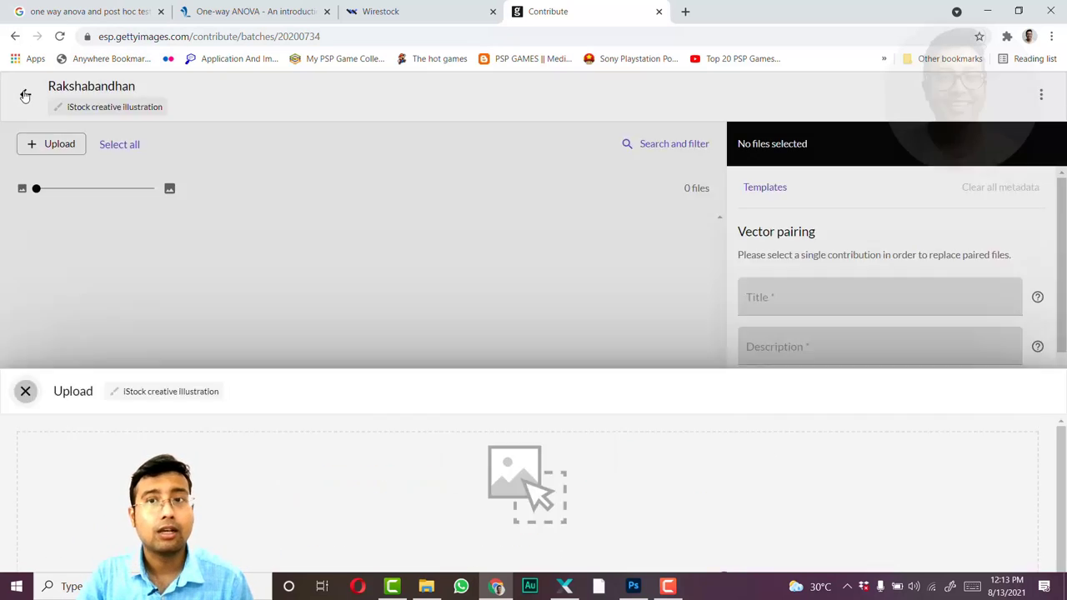
{"action": "left_click", "coordinate": [25, 95]}
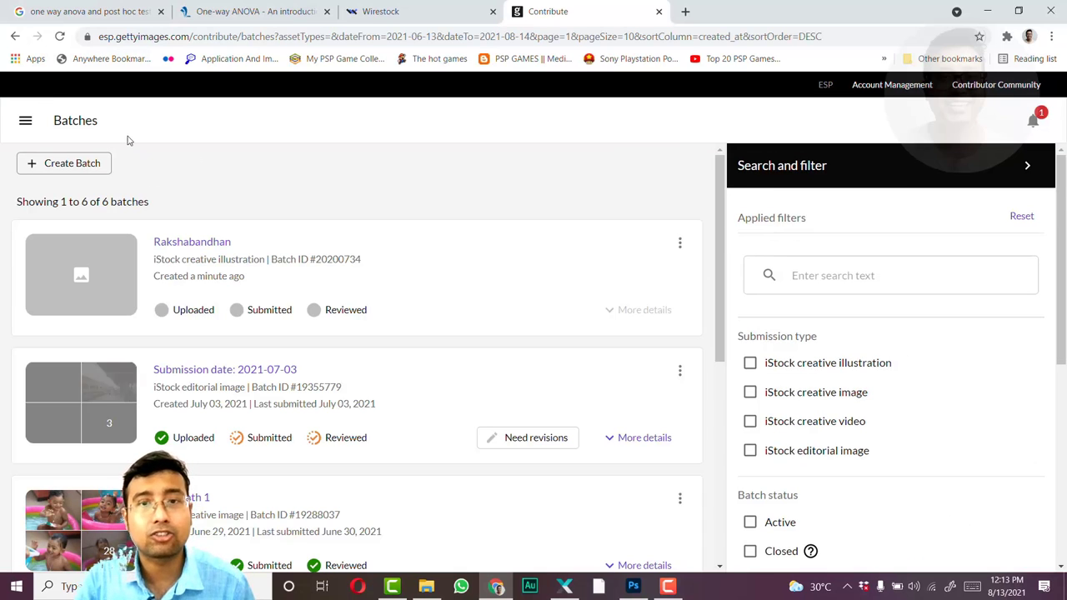
{"action": "left_click", "coordinate": [676, 244]}
{"action": "left_click", "coordinate": [688, 270]}
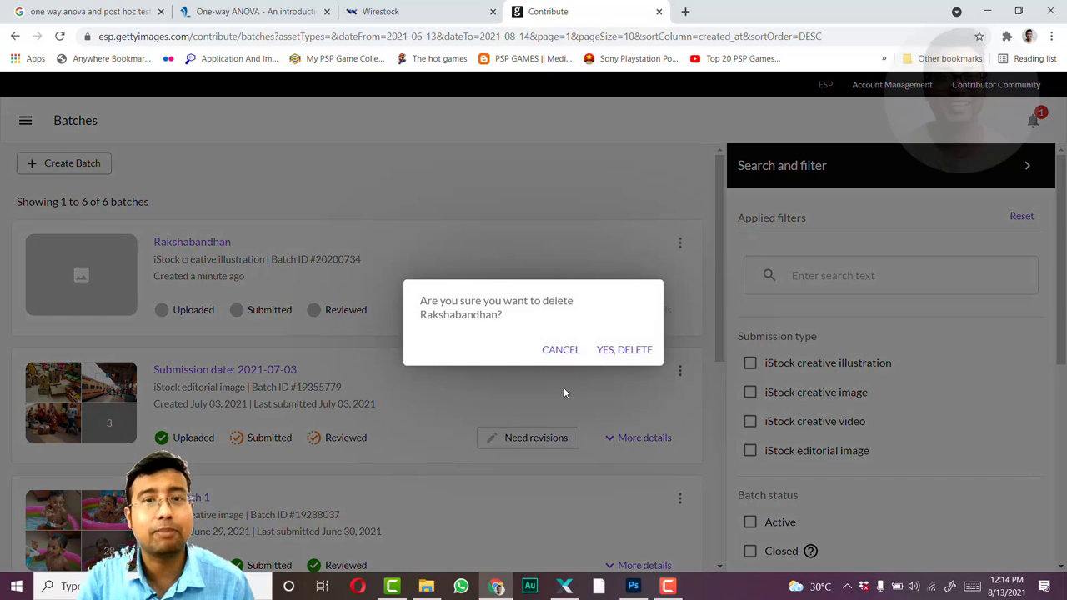
{"action": "left_click", "coordinate": [623, 350]}
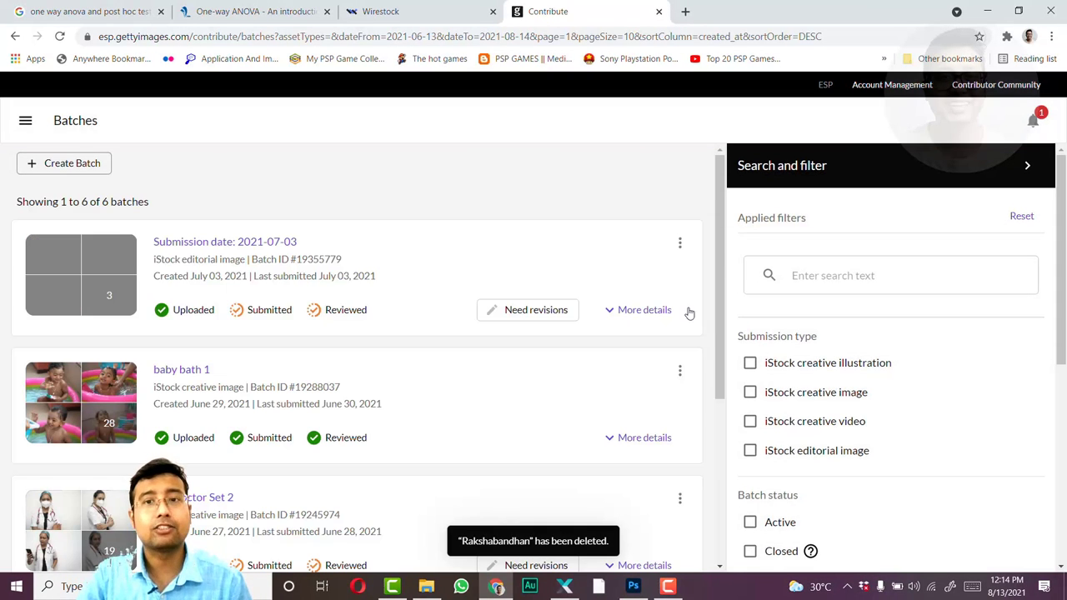
Filter the batches by iStock creative image and create an iStock creative image batch named Rakshabandhan
{"action": "left_click", "coordinate": [750, 394]}
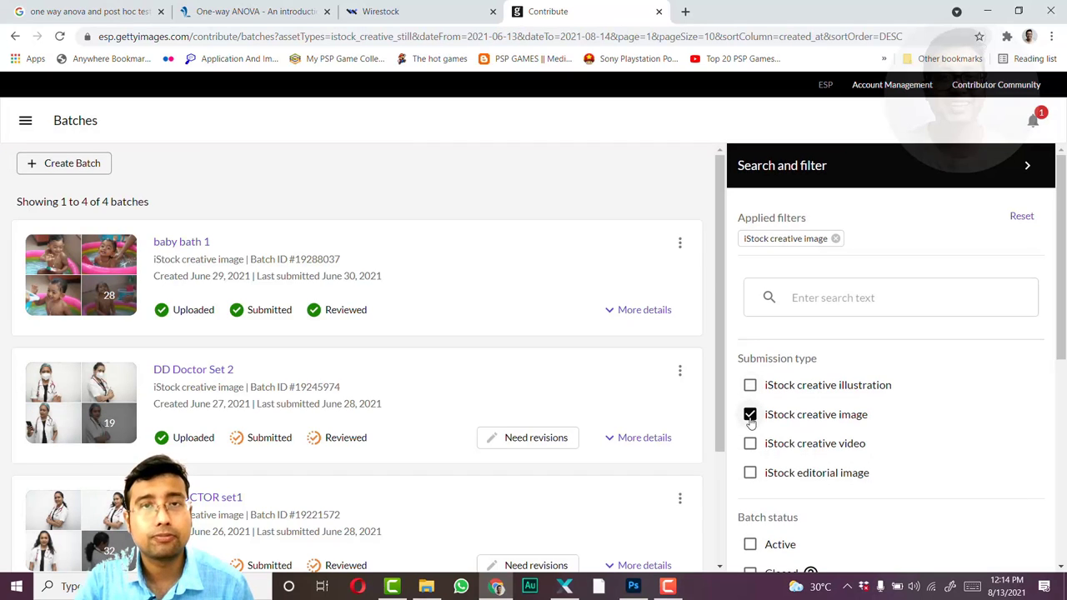
{"action": "left_click", "coordinate": [70, 163]}
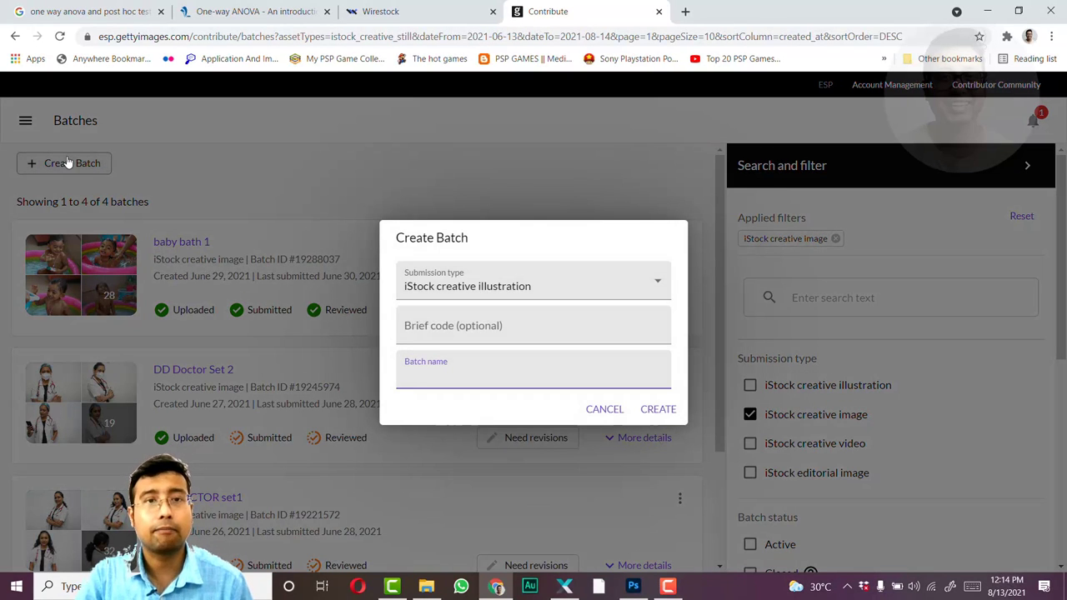
{"action": "left_click", "coordinate": [573, 282]}
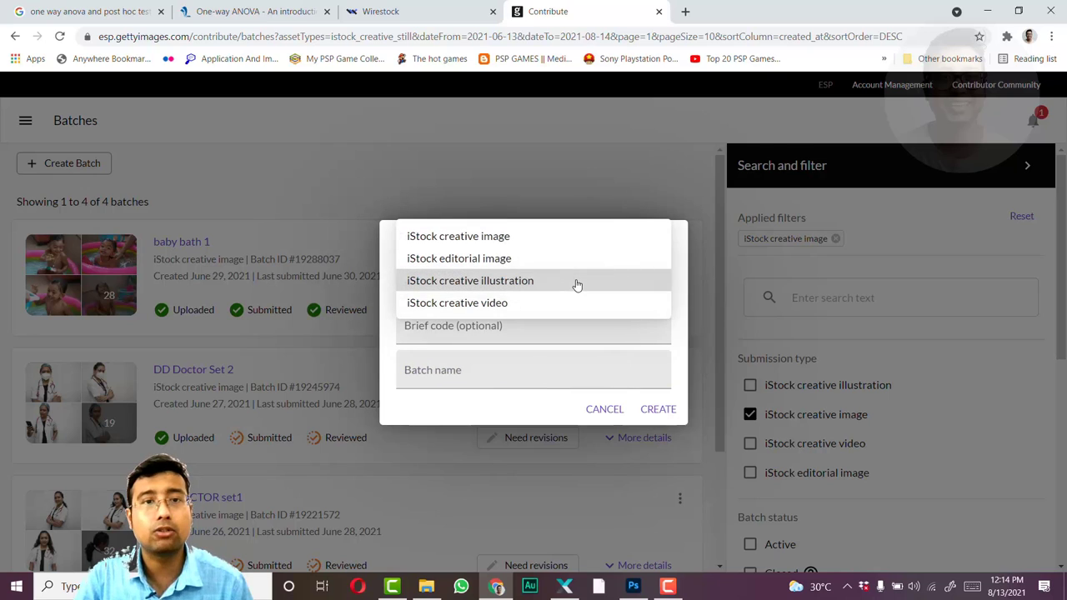
{"action": "left_click", "coordinate": [490, 238]}
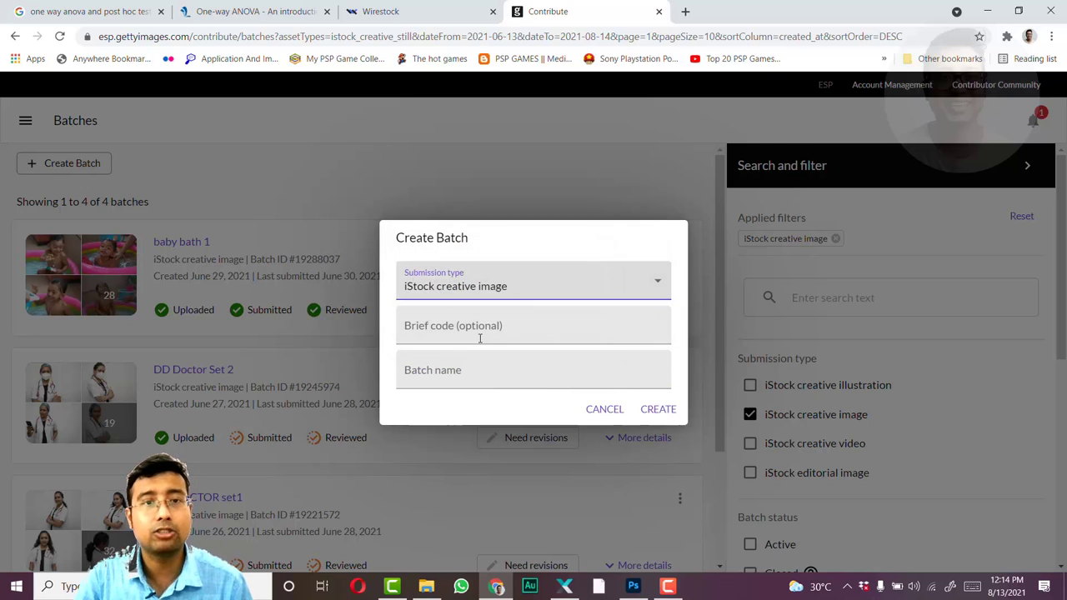
{"action": "left_click", "coordinate": [441, 377]}
{"action": "type", "text": "Ra"}
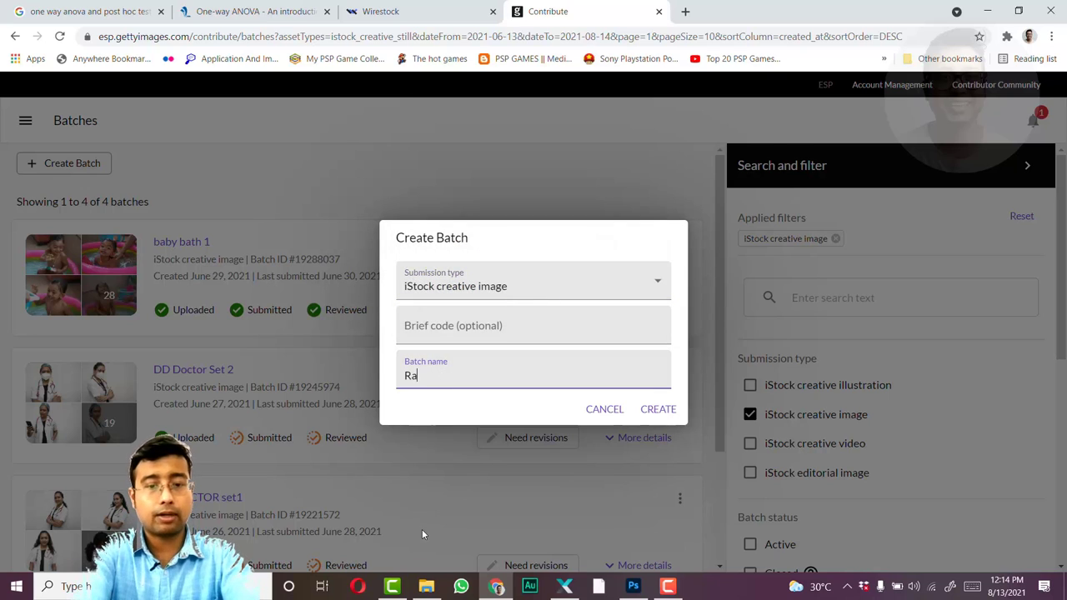
{"action": "type", "text": "kshabandhan"}
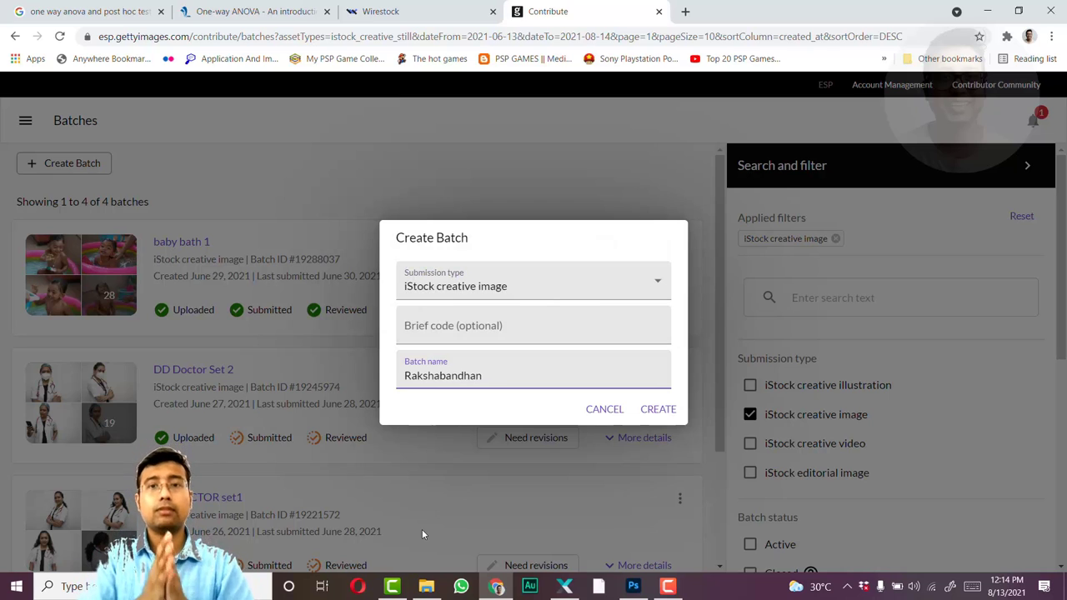
{"action": "left_click", "coordinate": [658, 408]}
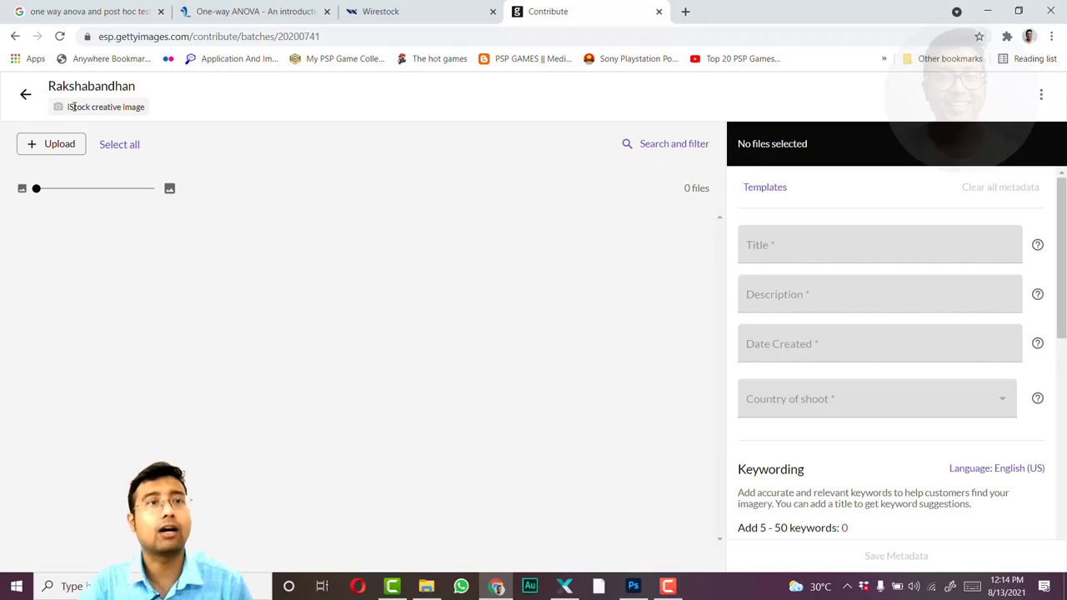
Upload ARI03255.JPG and ARI03256.JPG from the saraswati puja 2021 folder into the Rakshabandhan batch
{"action": "left_click", "coordinate": [60, 146]}
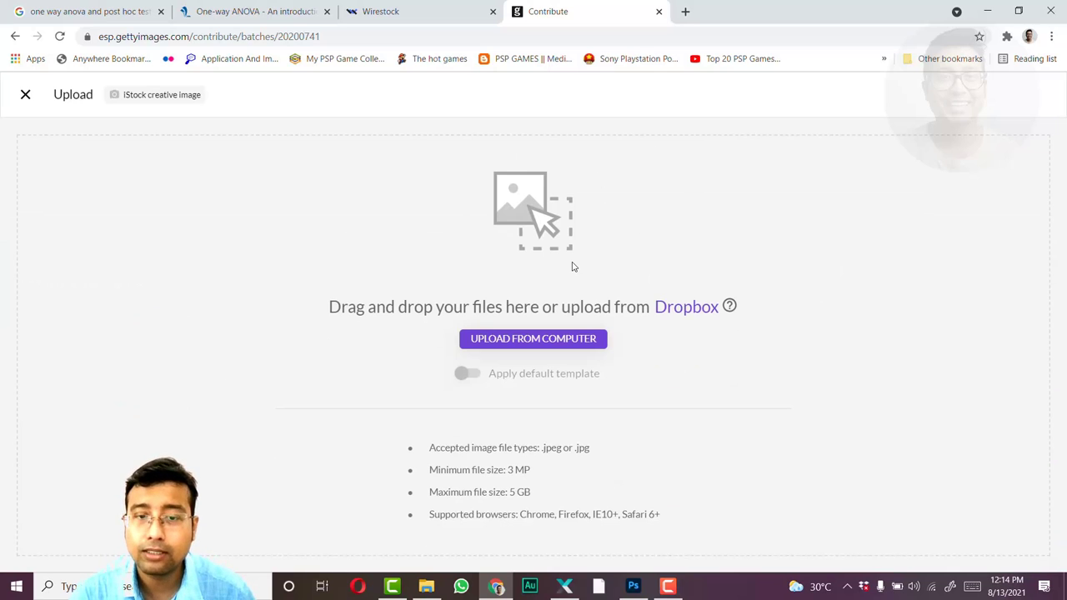
{"action": "left_click", "coordinate": [427, 585]}
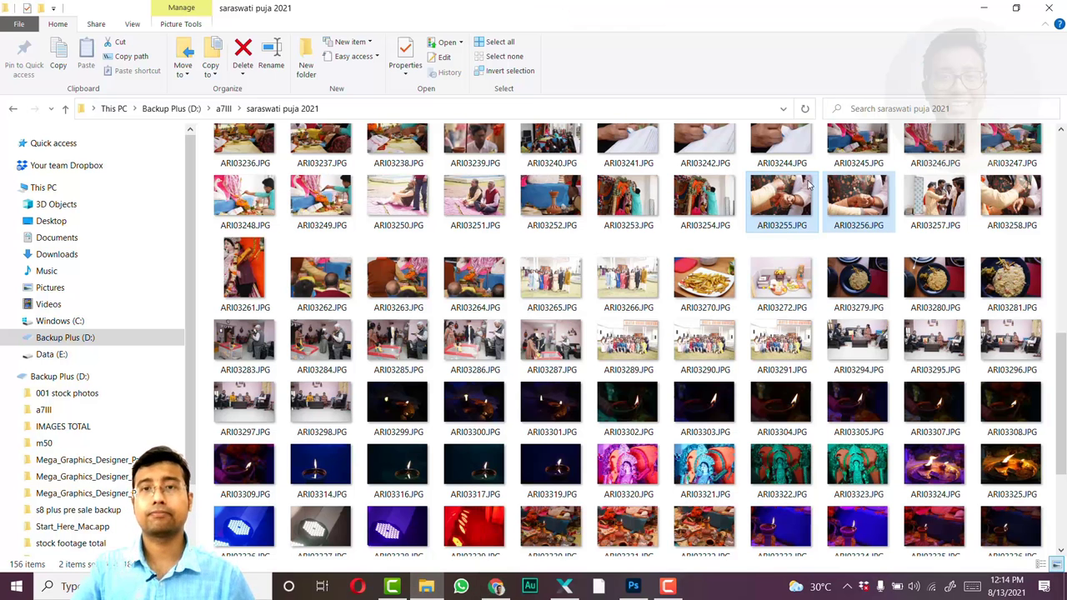
{"action": "left_click_drag", "start_coordinate": [775, 199], "coordinate": [536, 269]}
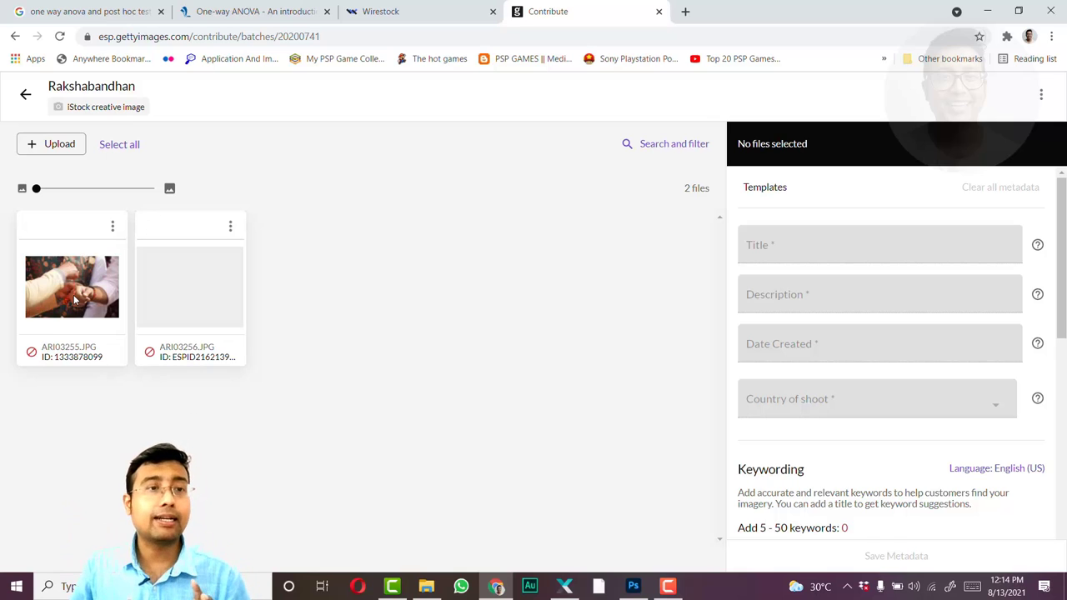
Review the description, creation date and keywords filled in for each of the two uploaded photos
{"action": "left_click", "coordinate": [74, 300]}
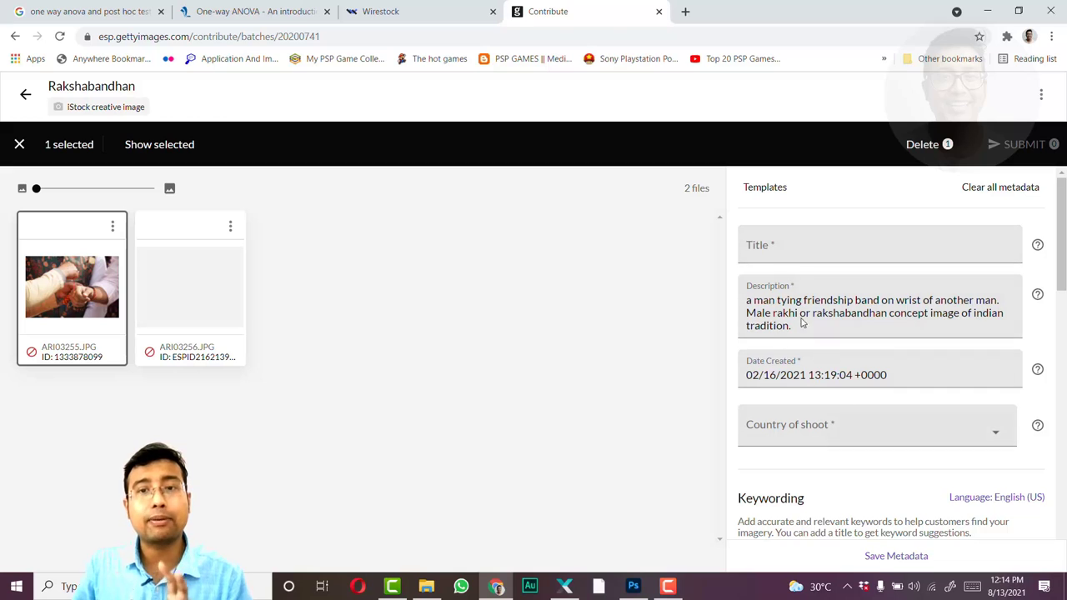
{"action": "left_click", "coordinate": [201, 296]}
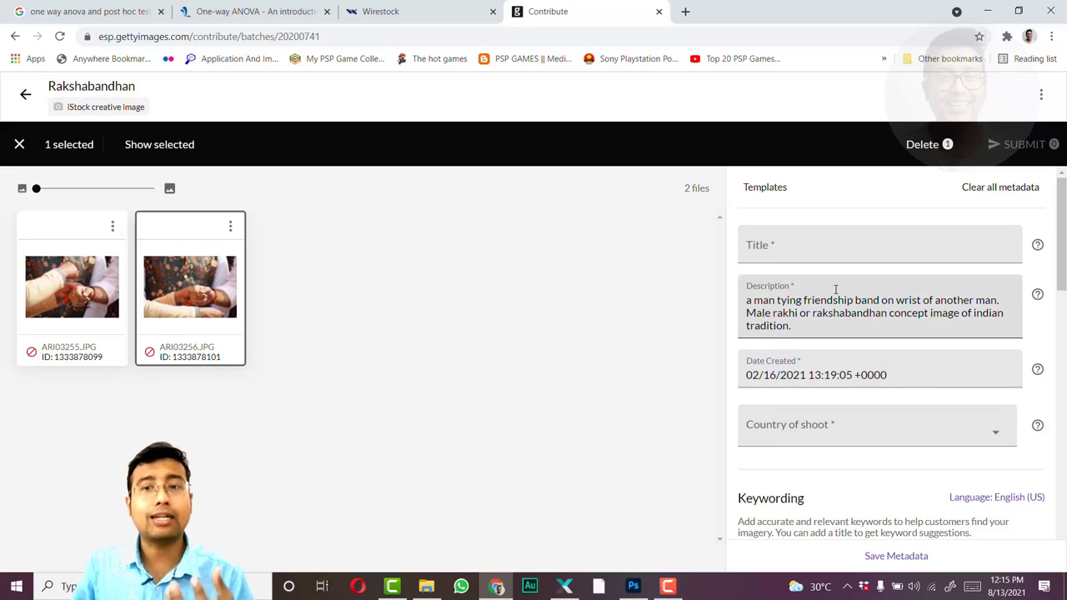
{"action": "scroll", "coordinate": [835, 289], "scroll_direction": "down", "scroll_amount": 6}
{"action": "scroll", "coordinate": [892, 404], "scroll_direction": "up", "scroll_amount": 3}
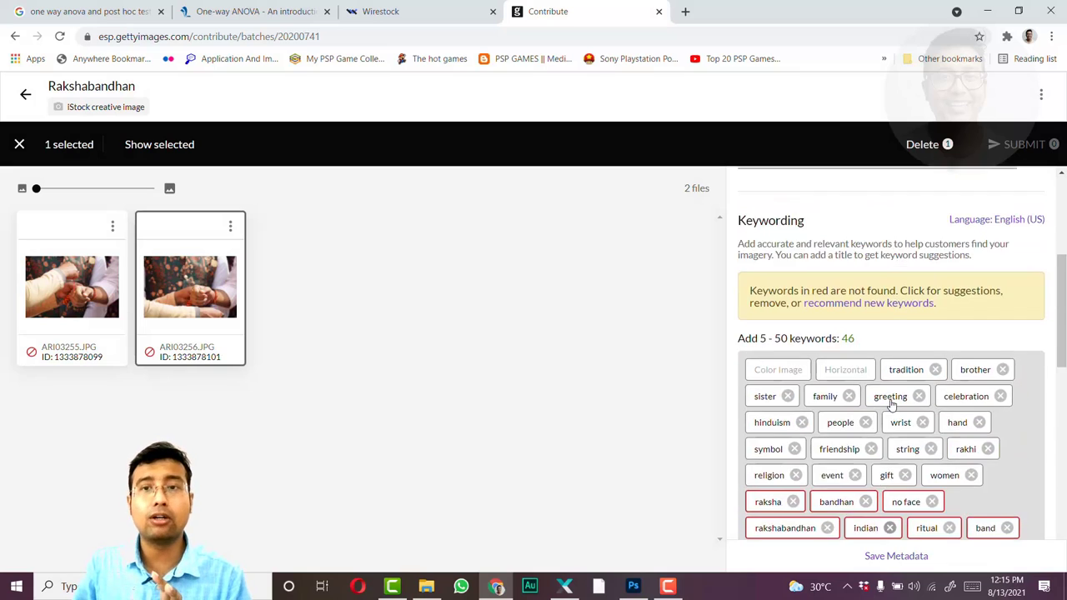
{"action": "scroll", "coordinate": [891, 404], "scroll_direction": "up", "scroll_amount": 3}
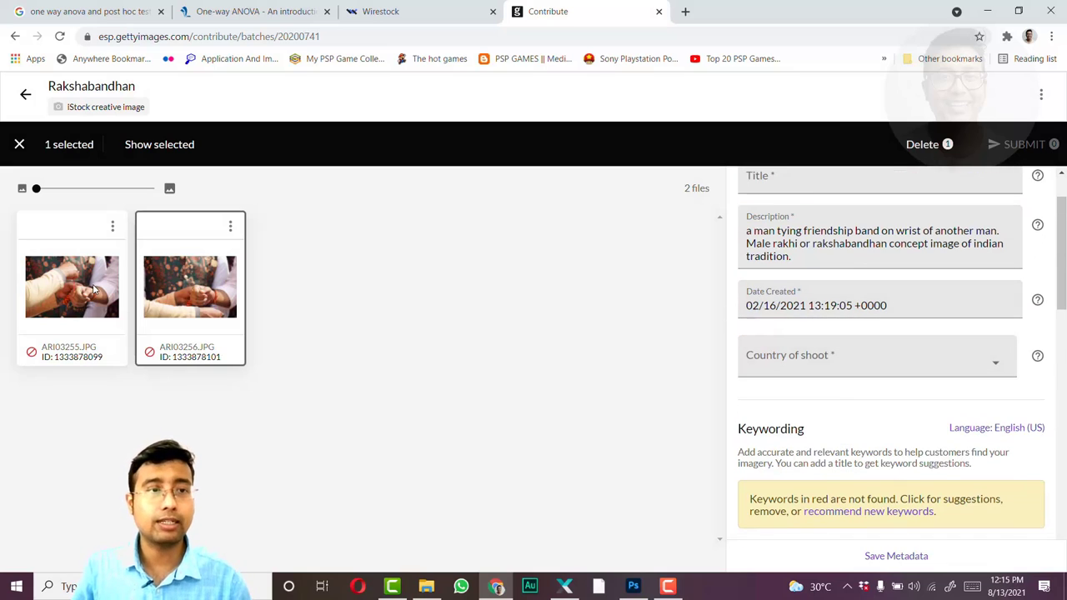
Copy the description of ARI03255.JPG into its Title field
{"action": "left_click", "coordinate": [94, 289]}
{"action": "scroll", "coordinate": [928, 339], "scroll_direction": "up", "scroll_amount": 1}
{"action": "left_click", "coordinate": [806, 324]}
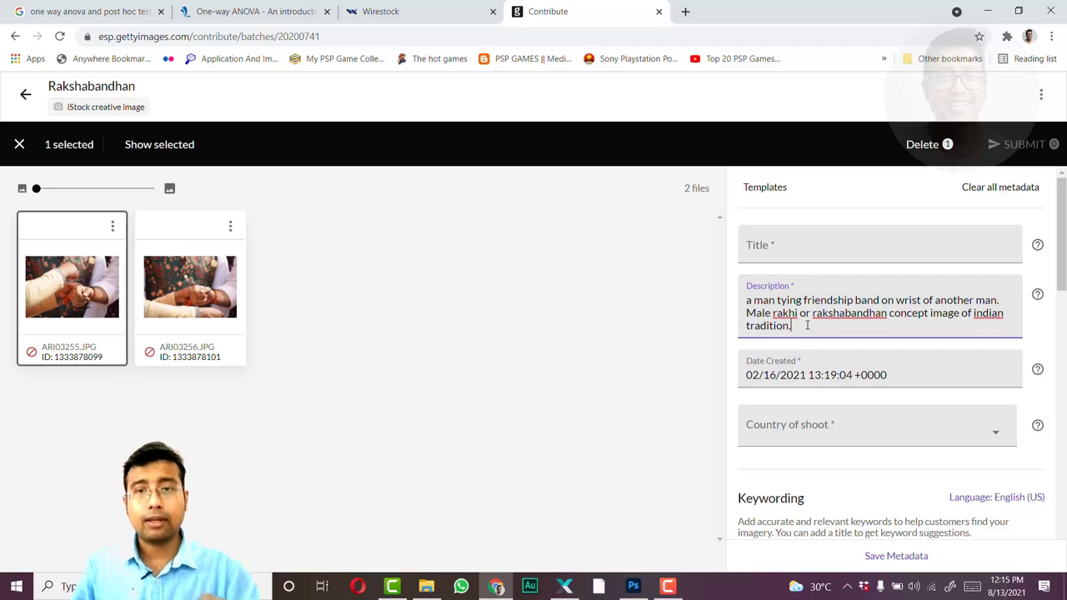
{"action": "key", "text": "ctrl+a"}
{"action": "key", "text": "ctrl+c"}
{"action": "left_click", "coordinate": [771, 254]}
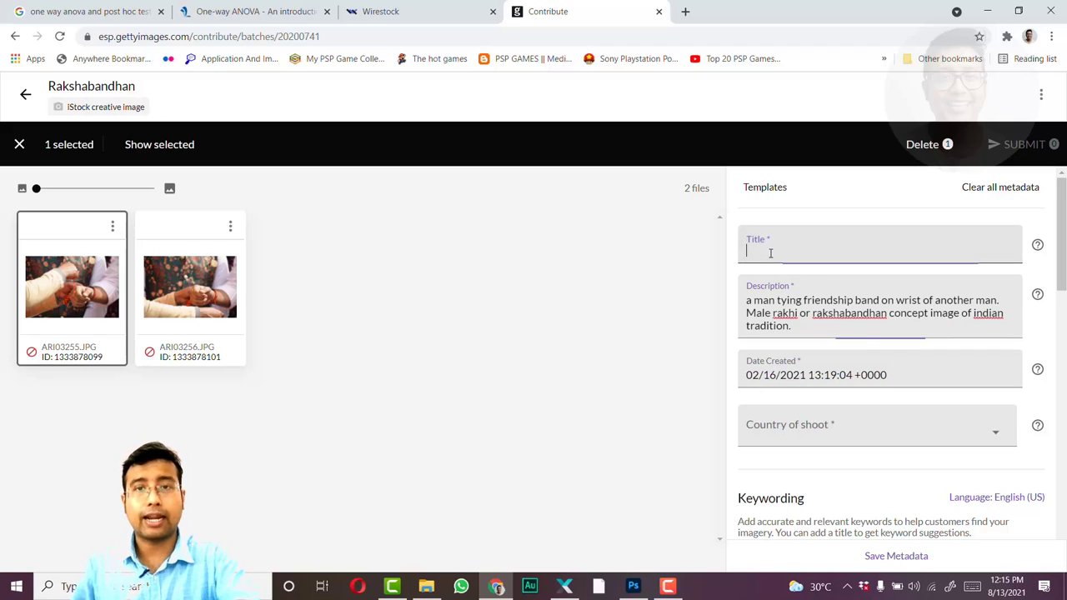
{"action": "key", "text": "ctrl+v"}
Fill the title of ARI03256.JPG with a copy of its own description
{"action": "left_click", "coordinate": [202, 294]}
{"action": "left_click", "coordinate": [792, 329]}
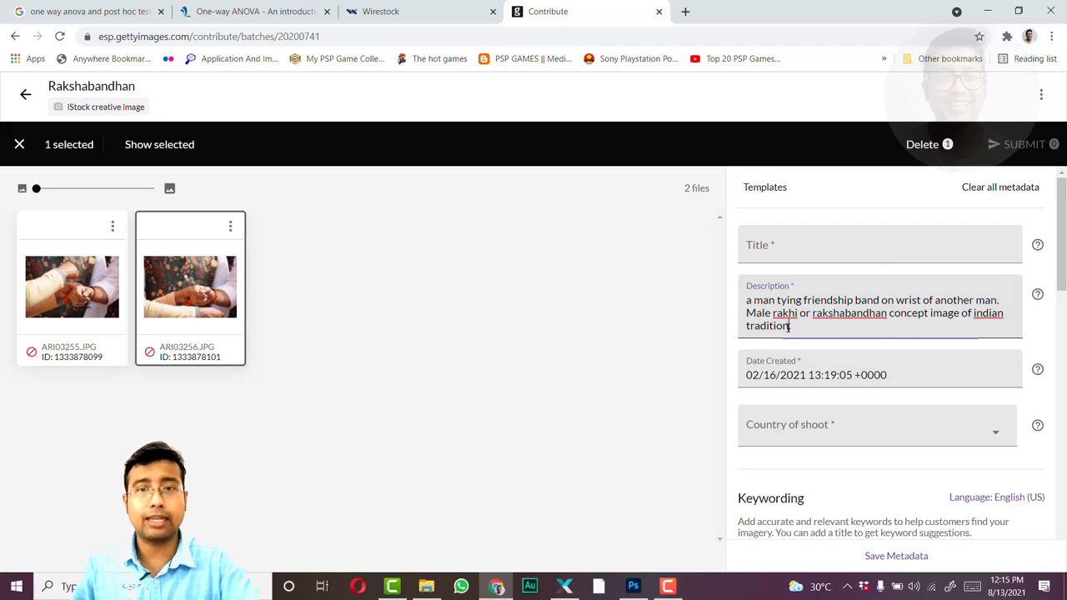
{"action": "key", "text": "ctrl+a"}
{"action": "key", "text": "ctrl+c"}
{"action": "left_click", "coordinate": [788, 258]}
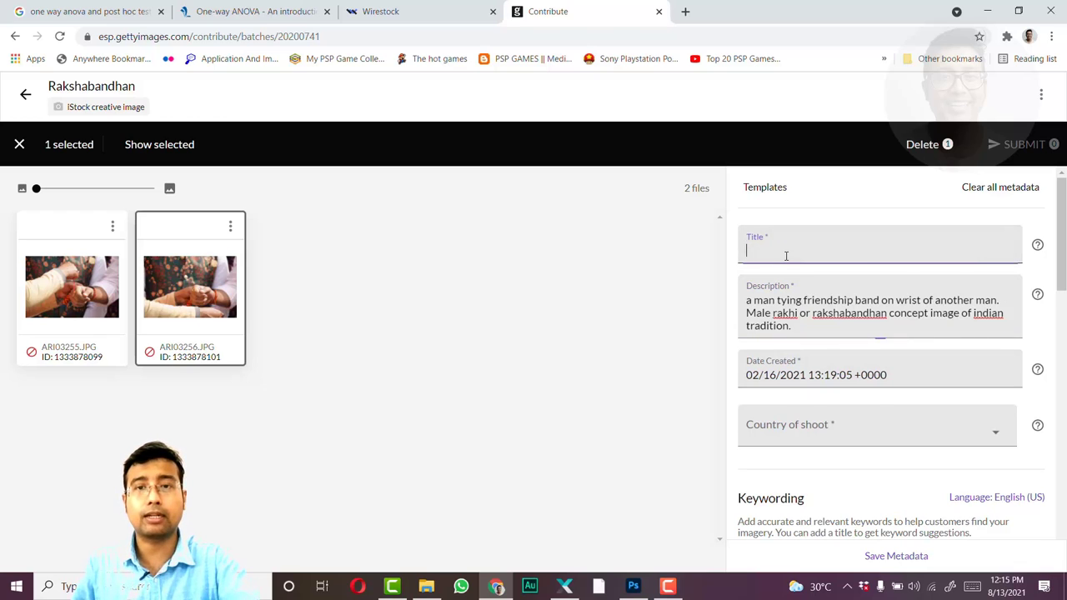
{"action": "key", "text": "ctrl+v"}
Select both photos together and set their country of shoot to India
{"action": "left_click", "coordinate": [90, 306], "text": "ctrl"}
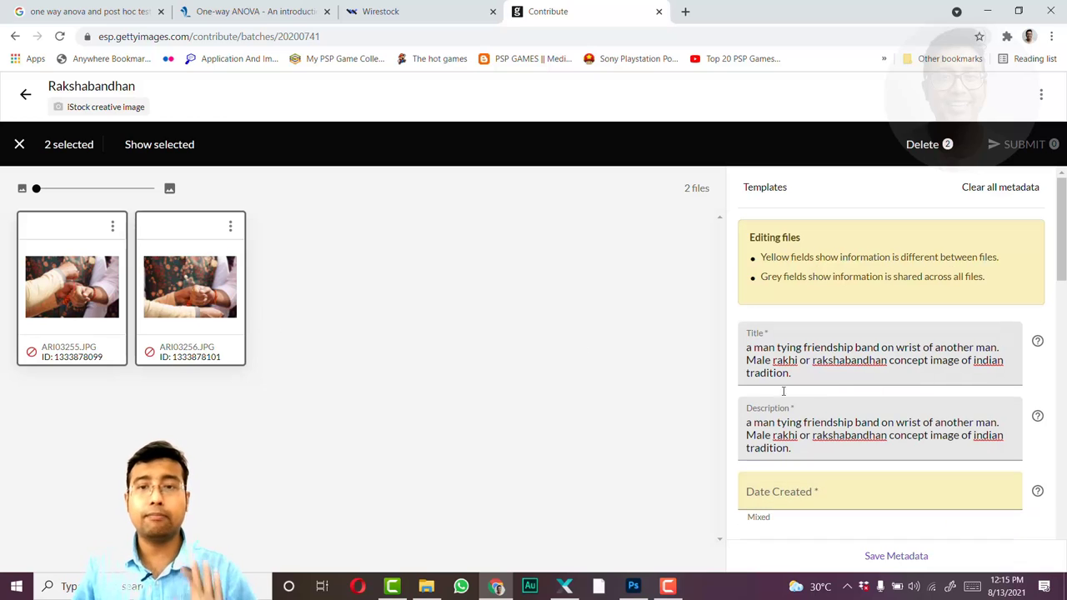
{"action": "scroll", "coordinate": [883, 442], "scroll_direction": "down", "scroll_amount": 1}
{"action": "left_click", "coordinate": [825, 493]}
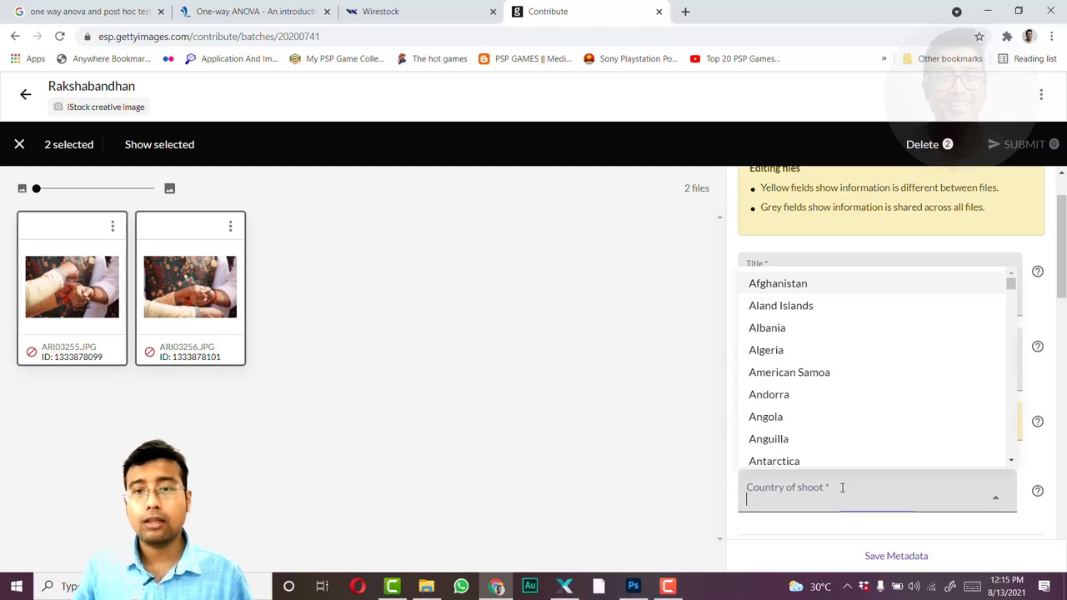
{"action": "scroll", "coordinate": [796, 398], "scroll_direction": "down", "scroll_amount": 8}
{"action": "scroll", "coordinate": [796, 401], "scroll_direction": "down", "scroll_amount": 12}
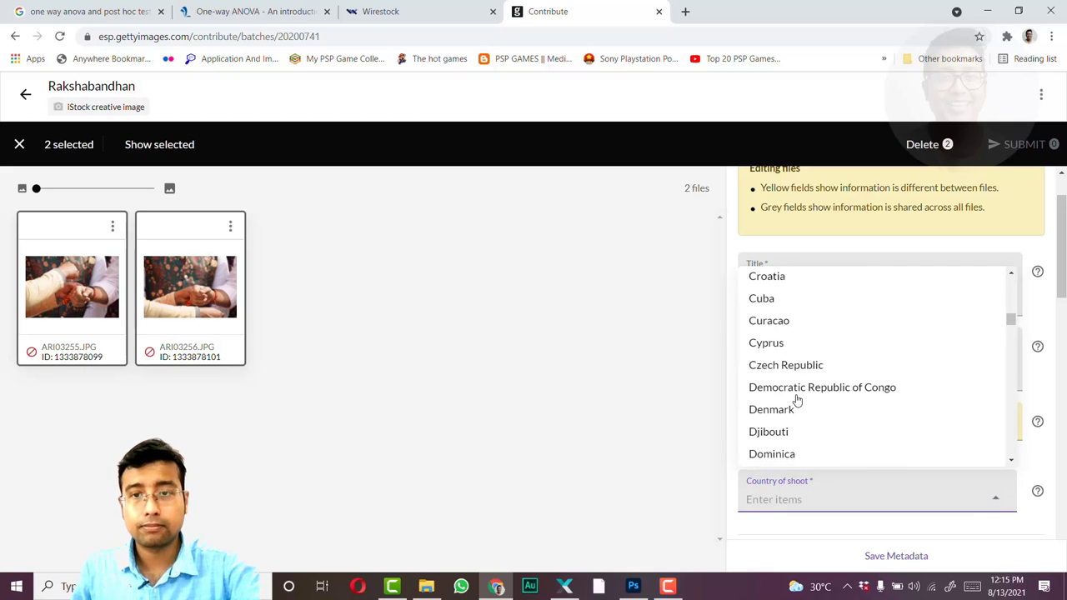
{"action": "scroll", "coordinate": [797, 401], "scroll_direction": "down", "scroll_amount": 3}
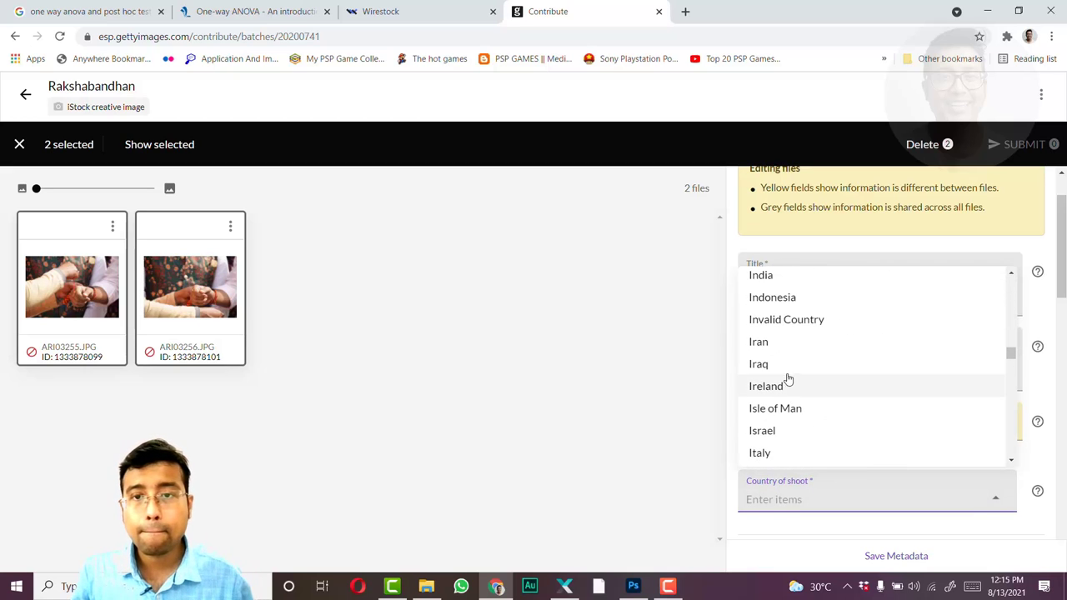
{"action": "left_click", "coordinate": [773, 279]}
Set the number of people to No People for both photos and save the metadata
{"action": "scroll", "coordinate": [843, 375], "scroll_direction": "down", "scroll_amount": 15}
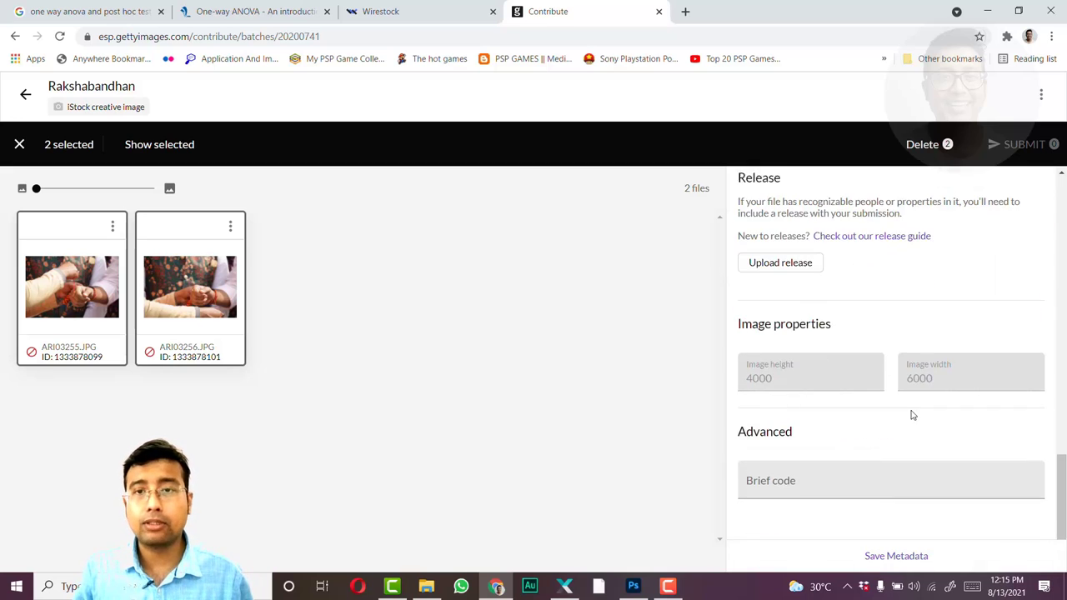
{"action": "scroll", "coordinate": [880, 333], "scroll_direction": "up", "scroll_amount": 3}
{"action": "left_click", "coordinate": [992, 381]}
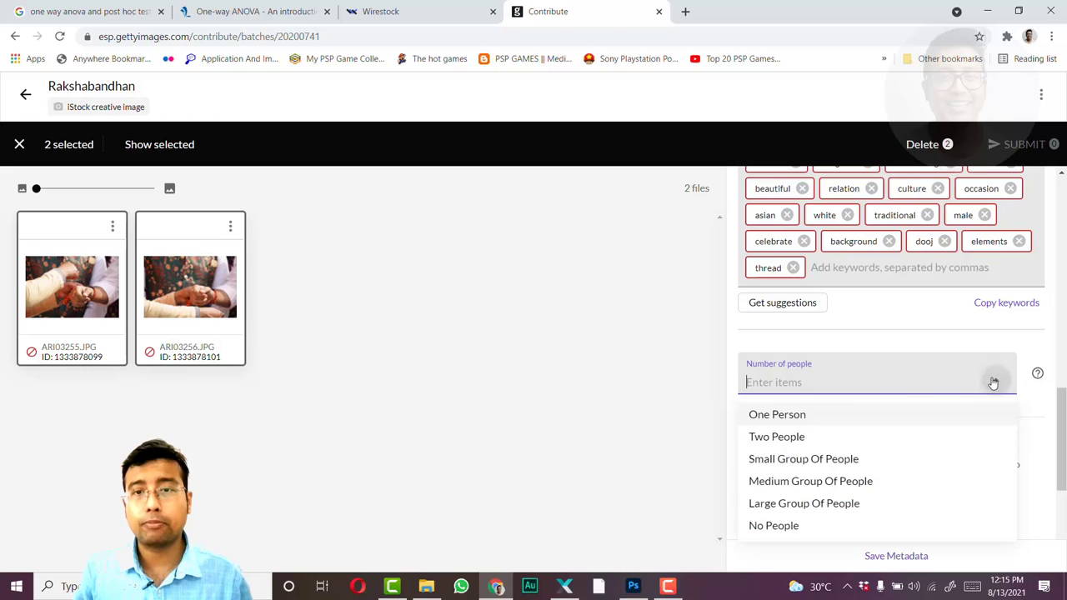
{"action": "left_click", "coordinate": [776, 525]}
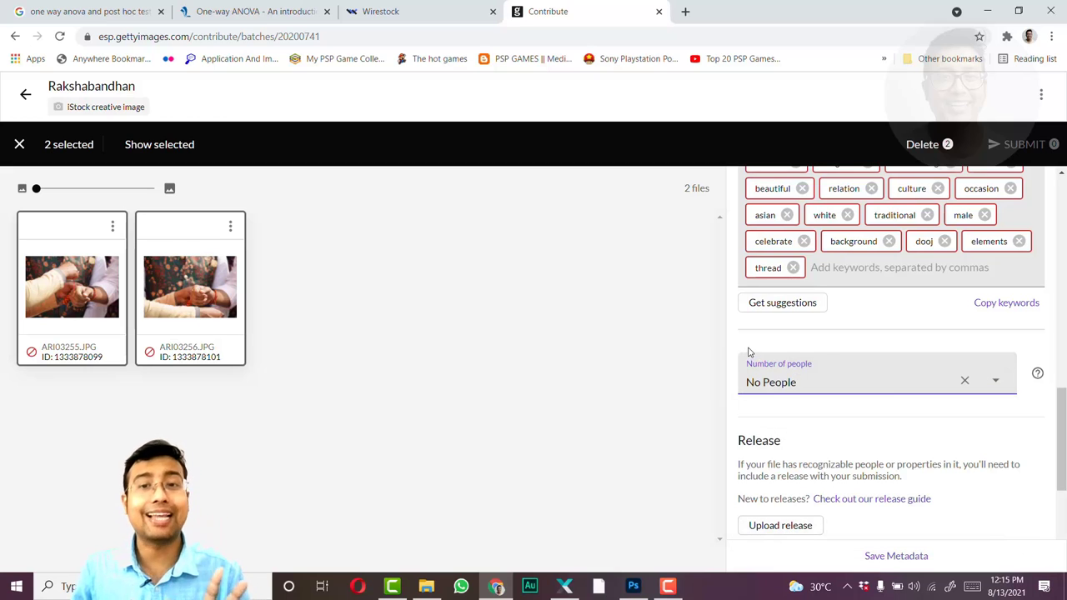
{"action": "scroll", "coordinate": [869, 372], "scroll_direction": "down", "scroll_amount": 2}
{"action": "scroll", "coordinate": [923, 361], "scroll_direction": "down", "scroll_amount": 2}
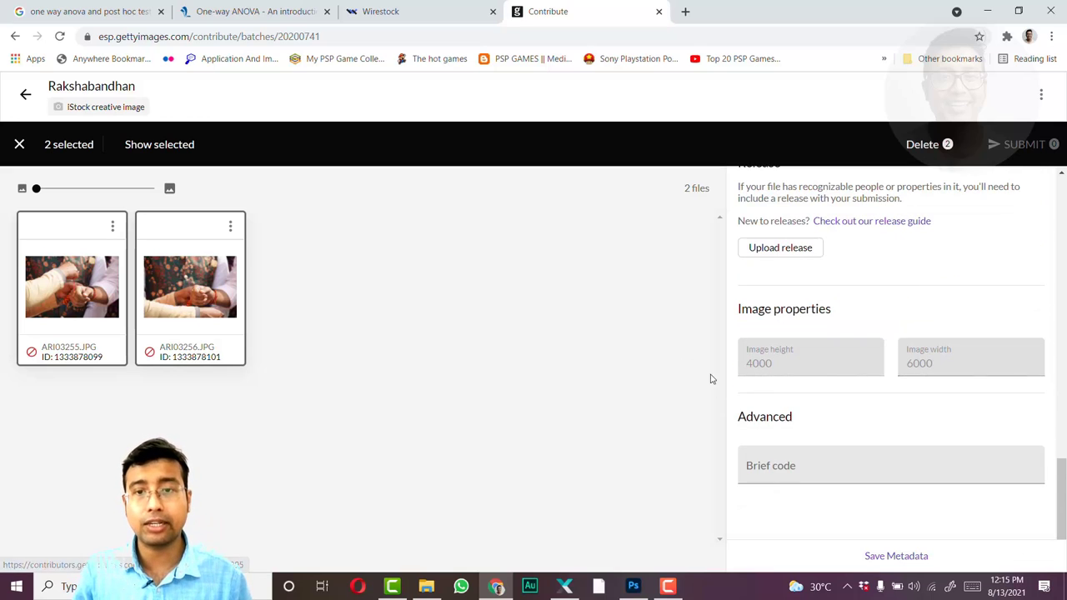
{"action": "left_click", "coordinate": [896, 555]}
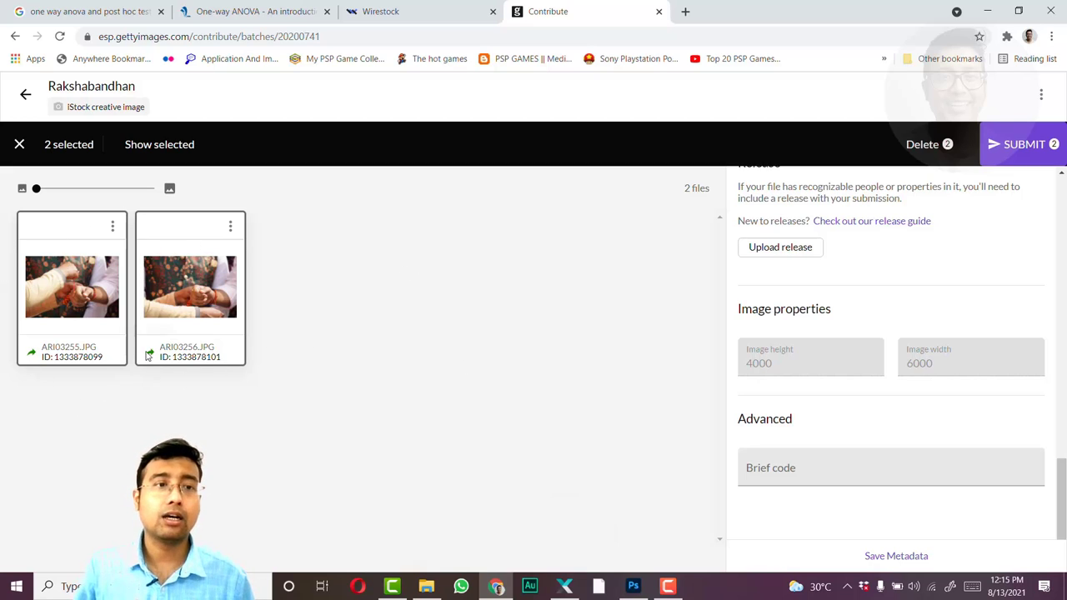
Submit both photos for review, confirm the submission, clear the selection and return to the batches list
{"action": "mouse_move", "coordinate": [148, 355]}
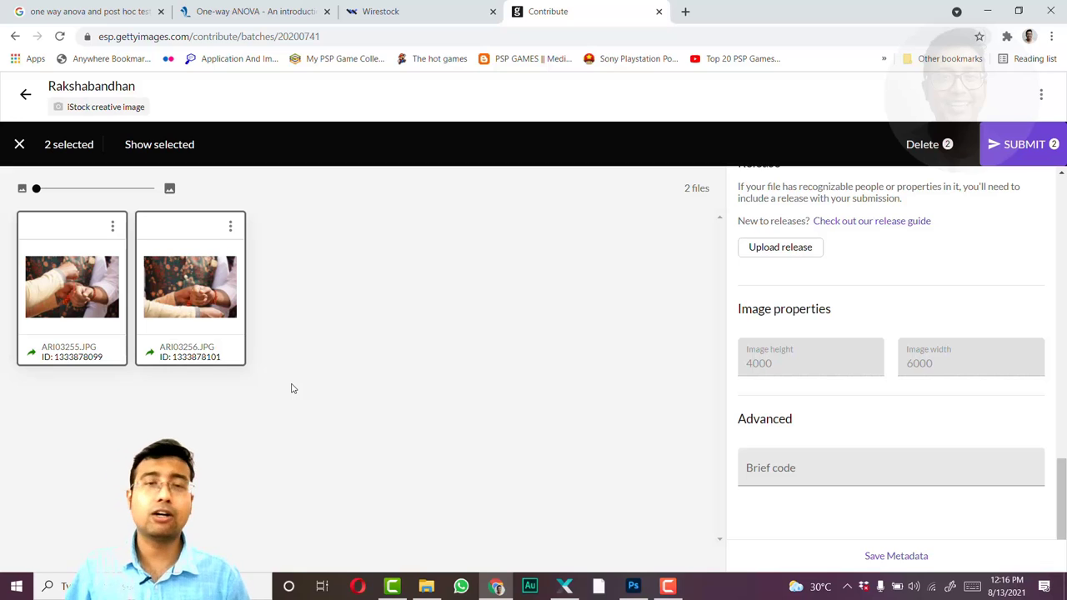
{"action": "left_click", "coordinate": [1027, 145]}
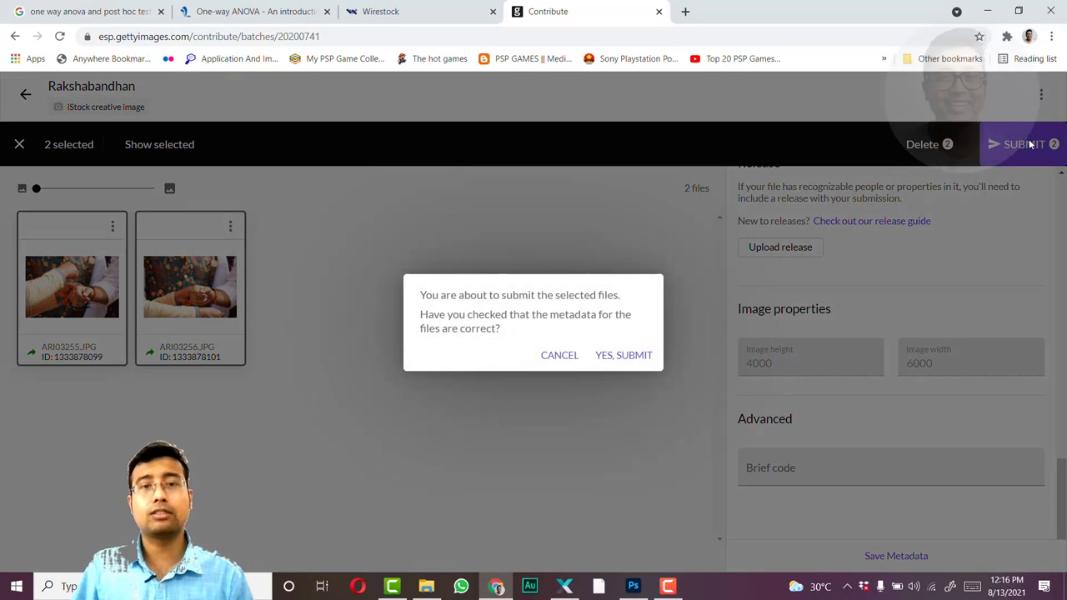
{"action": "left_click", "coordinate": [619, 357]}
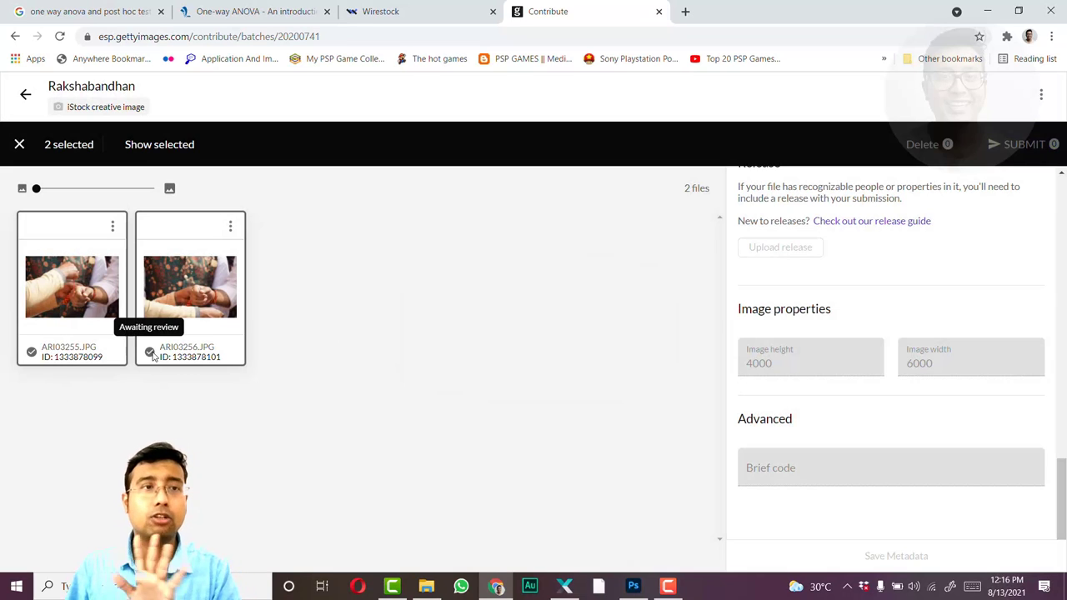
{"action": "left_click", "coordinate": [19, 144]}
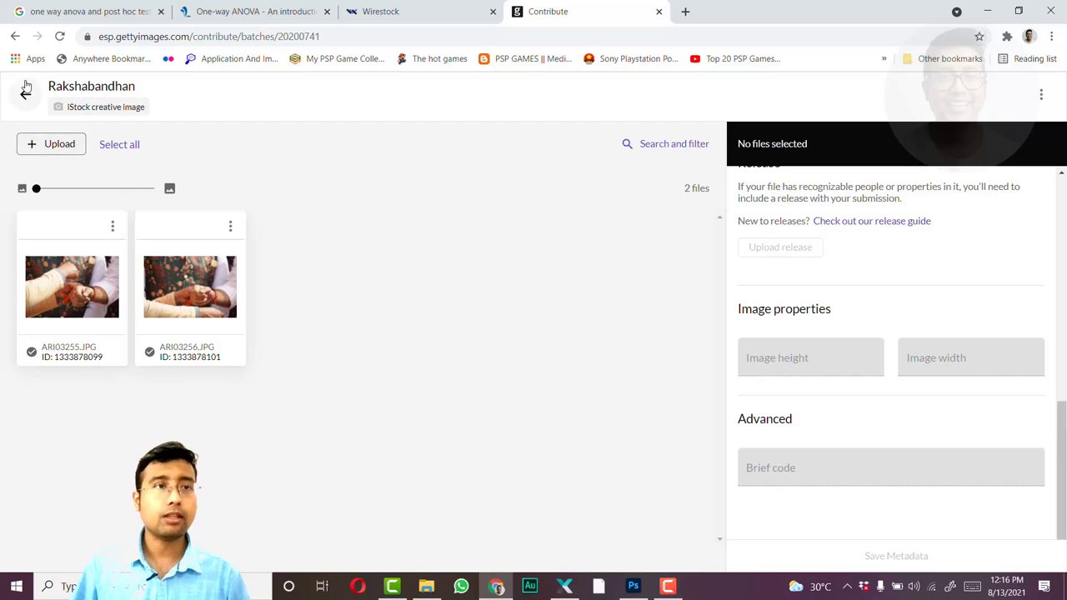
{"action": "left_click", "coordinate": [26, 90]}
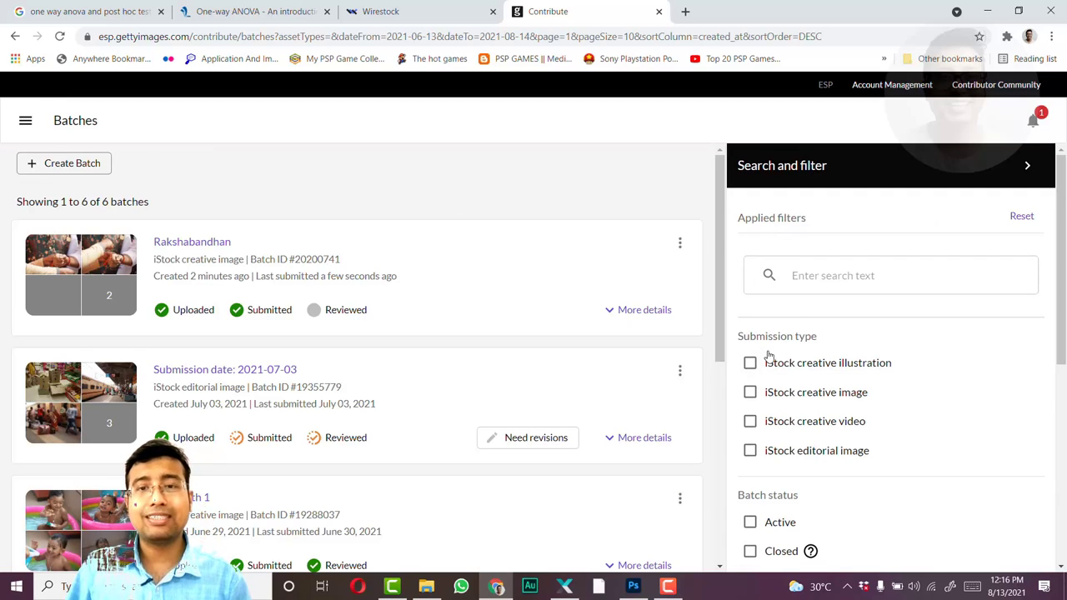
Filter the batches list by iStock creative image submissions with the Needs revision status
{"action": "scroll", "coordinate": [767, 374], "scroll_direction": "down", "scroll_amount": 4}
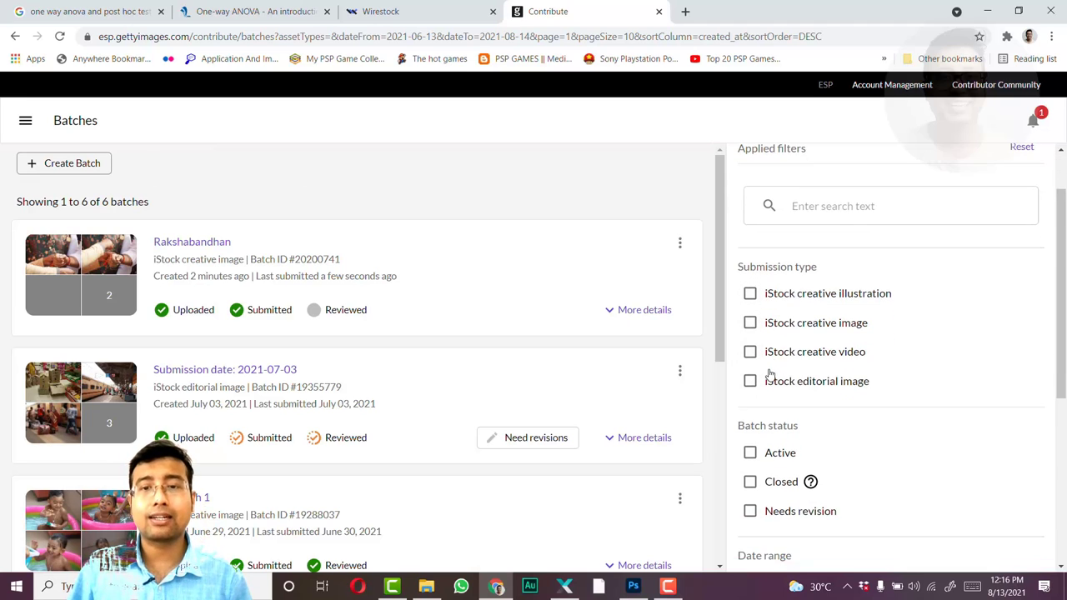
{"action": "scroll", "coordinate": [767, 374], "scroll_direction": "up", "scroll_amount": 4}
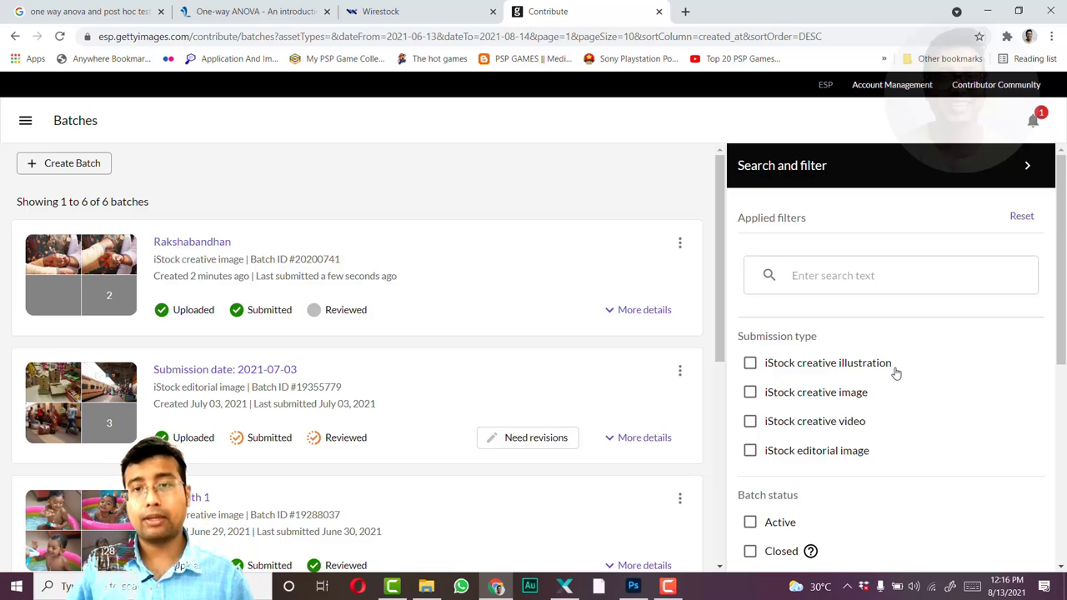
{"action": "left_click", "coordinate": [750, 391]}
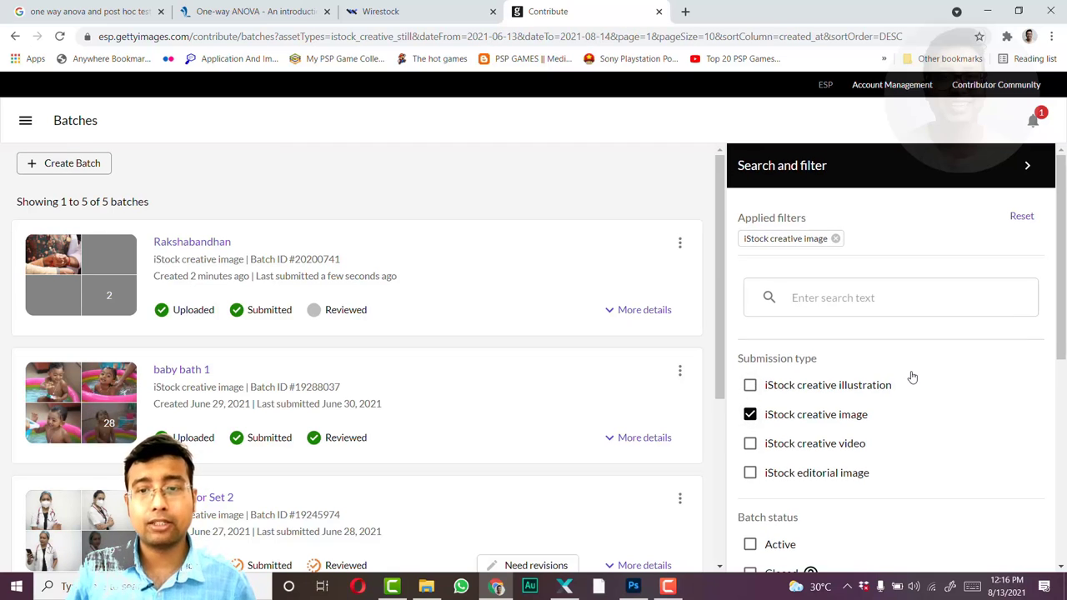
{"action": "scroll", "coordinate": [912, 378], "scroll_direction": "down", "scroll_amount": 2}
{"action": "left_click", "coordinate": [749, 466]}
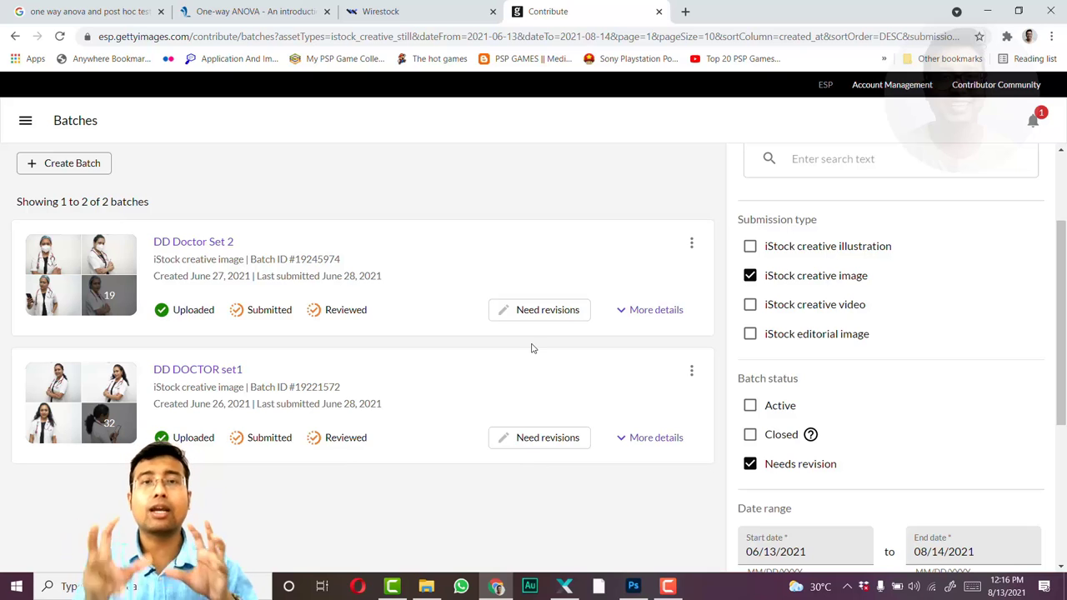
Expand the details of the DD Doctor Set 2 batch and examine the review status of each file
{"action": "left_click", "coordinate": [625, 309]}
{"action": "scroll", "coordinate": [500, 350], "scroll_direction": "down", "scroll_amount": 2}
{"action": "scroll", "coordinate": [506, 400], "scroll_direction": "up", "scroll_amount": 2}
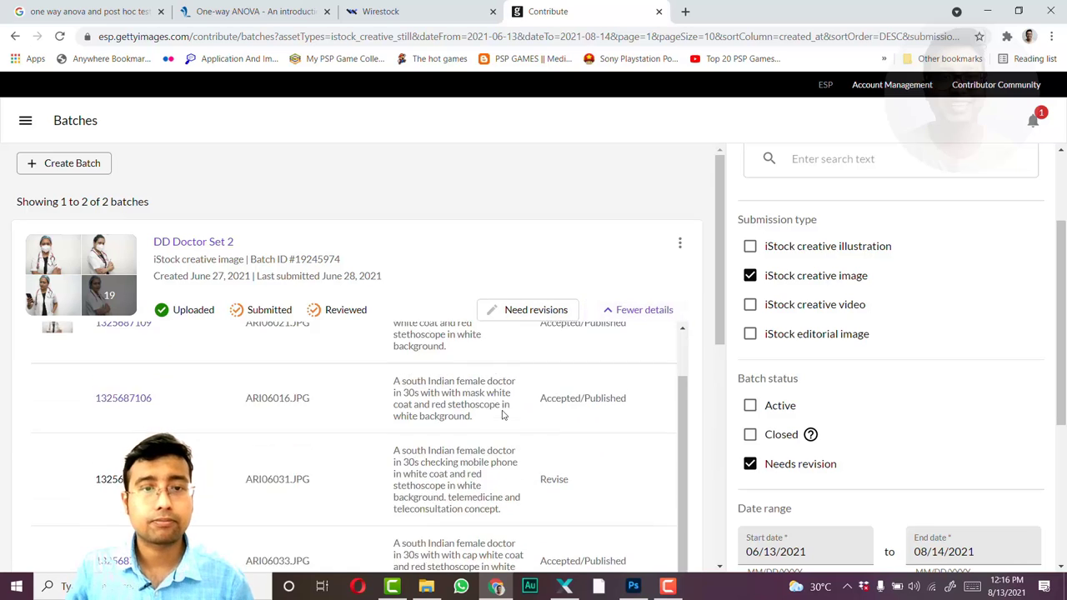
{"action": "scroll", "coordinate": [506, 398], "scroll_direction": "down", "scroll_amount": 3}
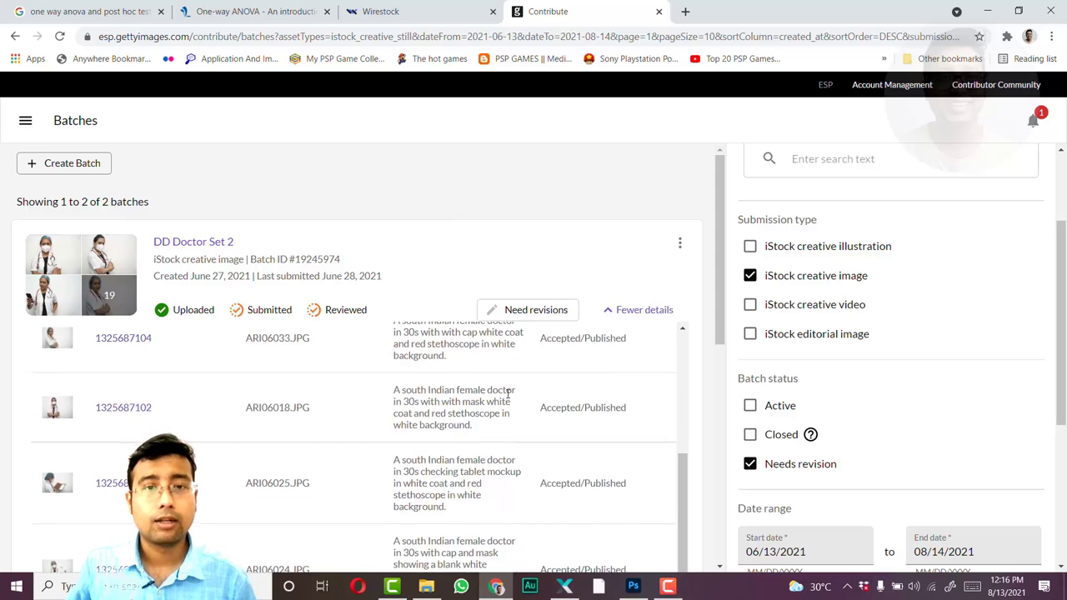
{"action": "scroll", "coordinate": [575, 408], "scroll_direction": "down", "scroll_amount": 5}
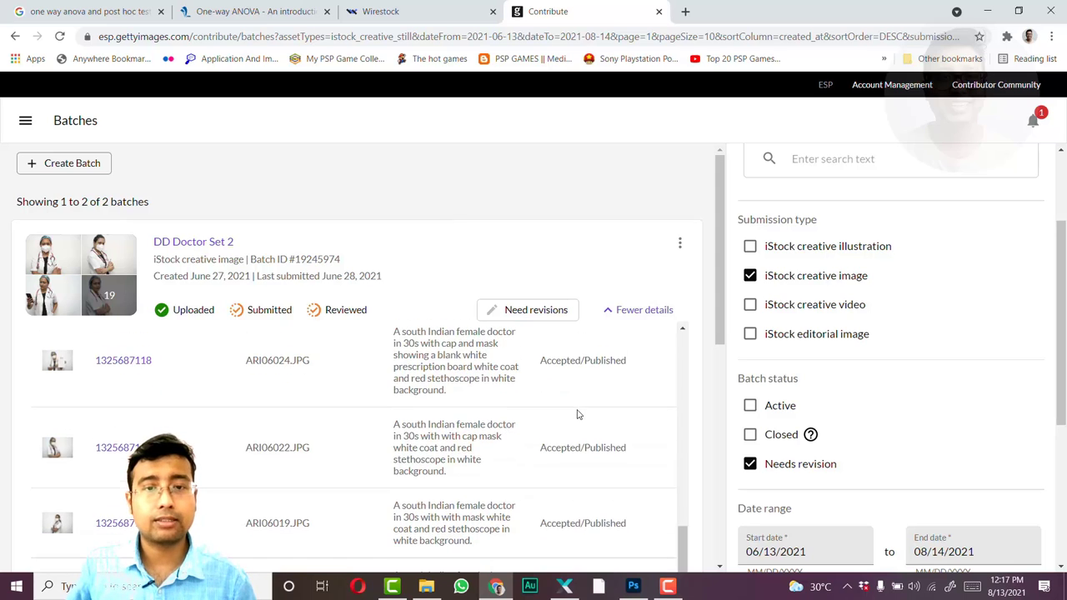
{"action": "scroll", "coordinate": [567, 412], "scroll_direction": "down", "scroll_amount": 3}
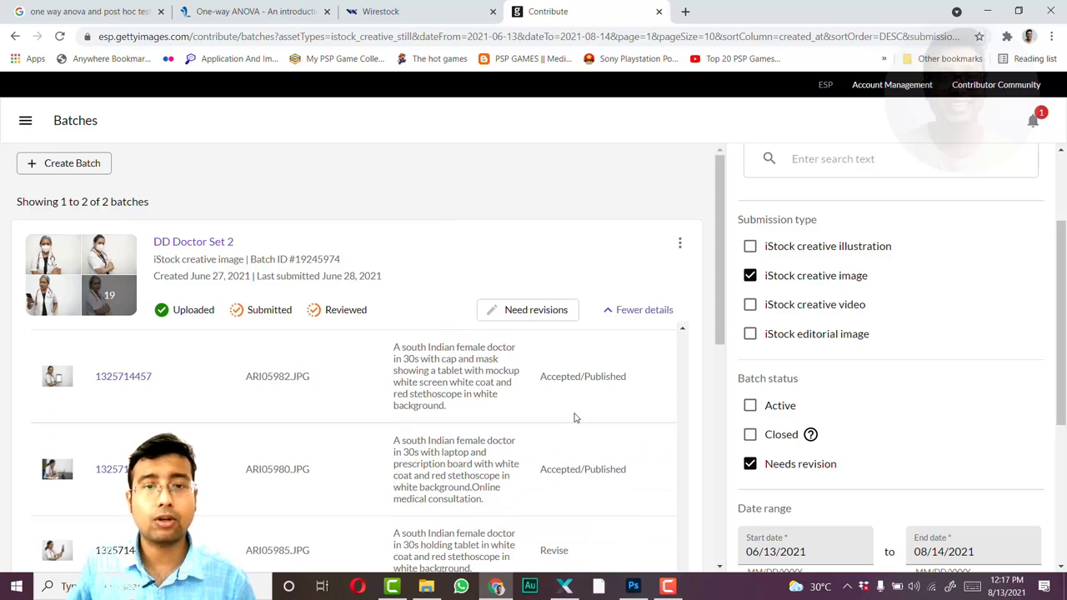
{"action": "scroll", "coordinate": [562, 437], "scroll_direction": "down", "scroll_amount": 3}
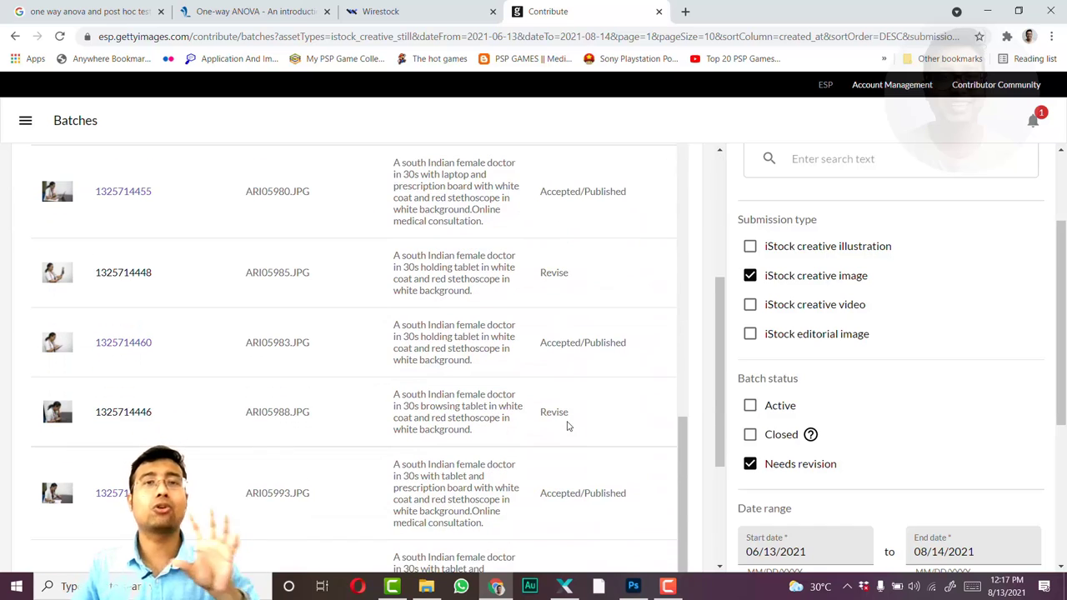
{"action": "scroll", "coordinate": [567, 426], "scroll_direction": "down", "scroll_amount": 5}
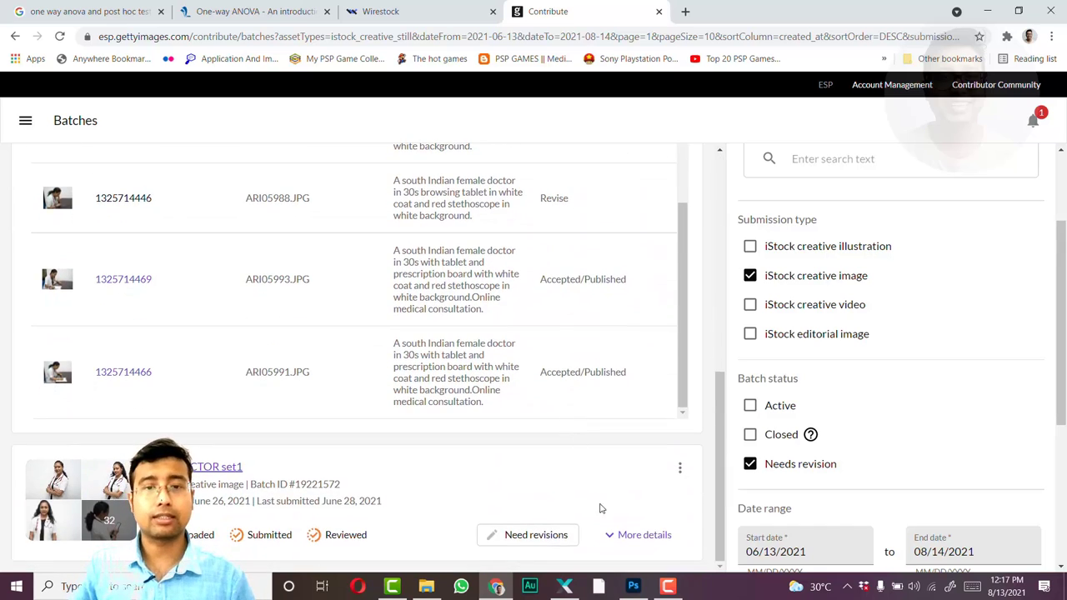
Expand the details of the DD DOCTOR set1 batch and check which files need revision or are accepted
{"action": "left_click", "coordinate": [609, 538]}
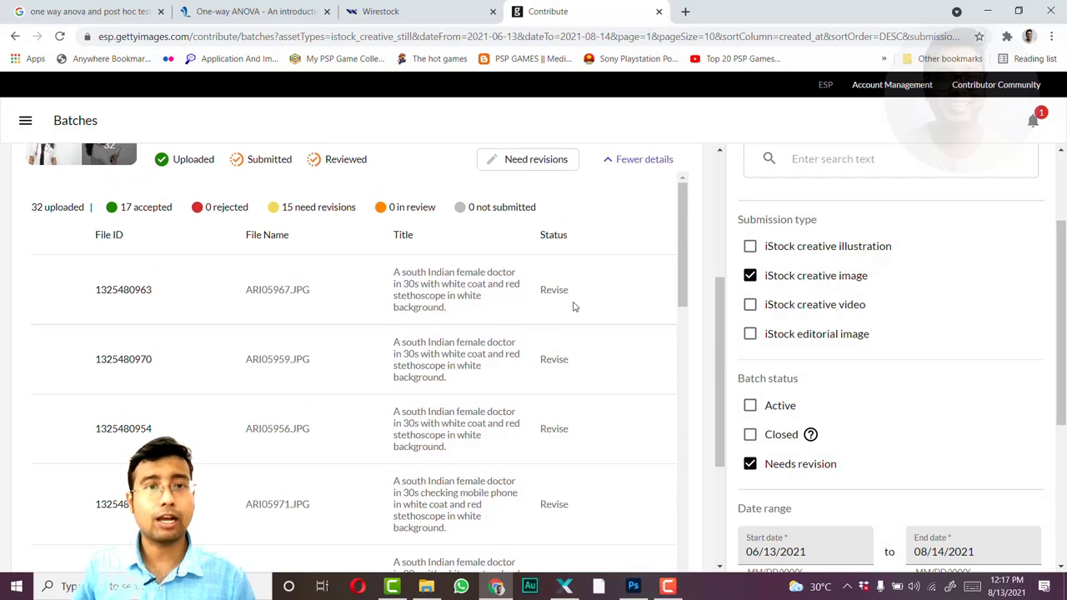
{"action": "scroll", "coordinate": [586, 319], "scroll_direction": "up", "scroll_amount": 1}
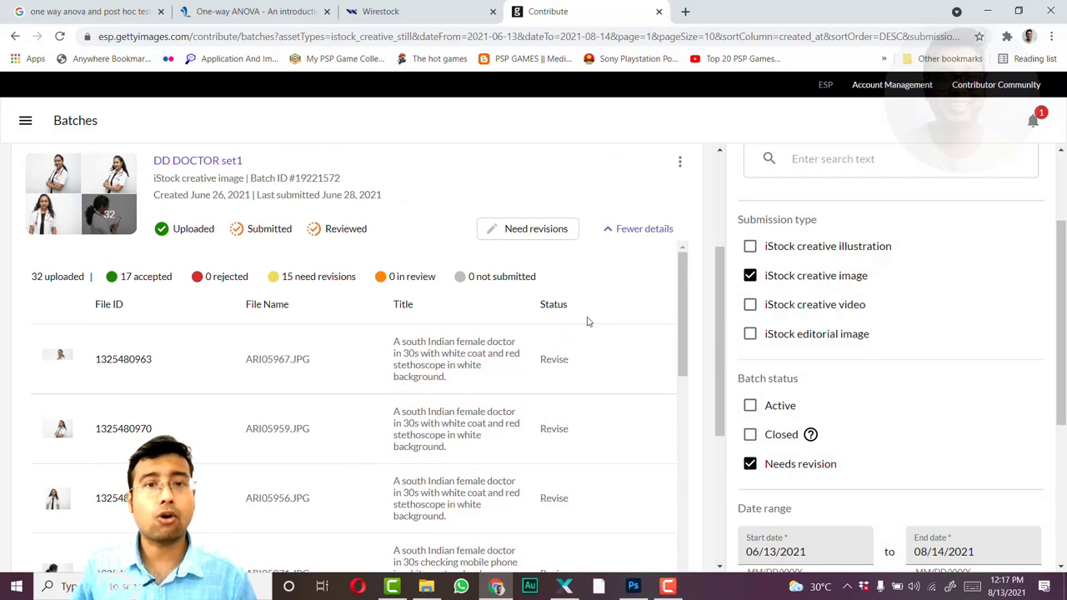
{"action": "scroll", "coordinate": [587, 322], "scroll_direction": "down", "scroll_amount": 5}
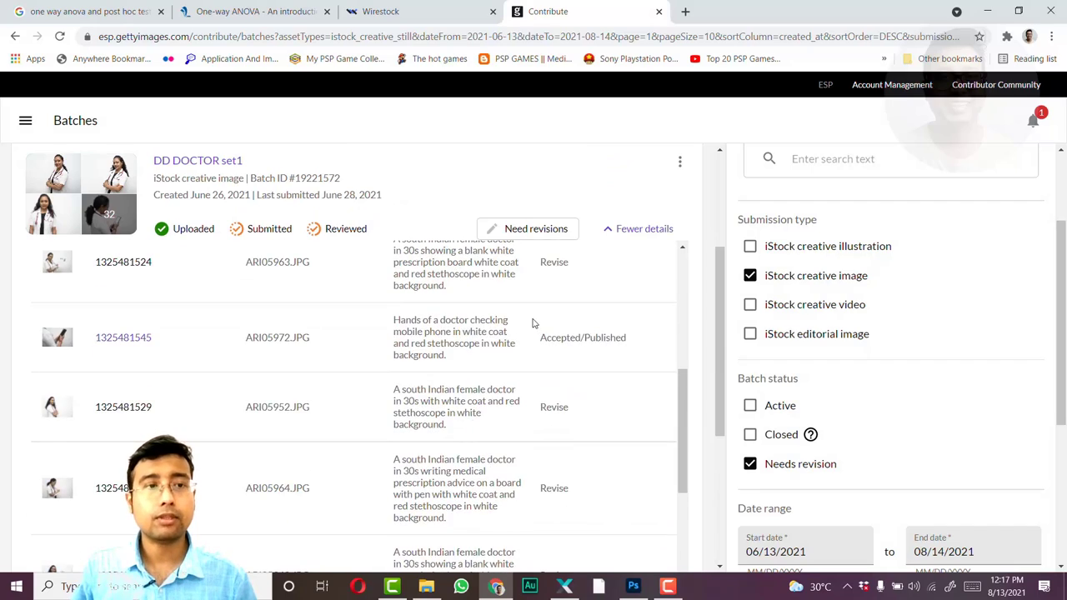
{"action": "scroll", "coordinate": [538, 325], "scroll_direction": "down", "scroll_amount": 8}
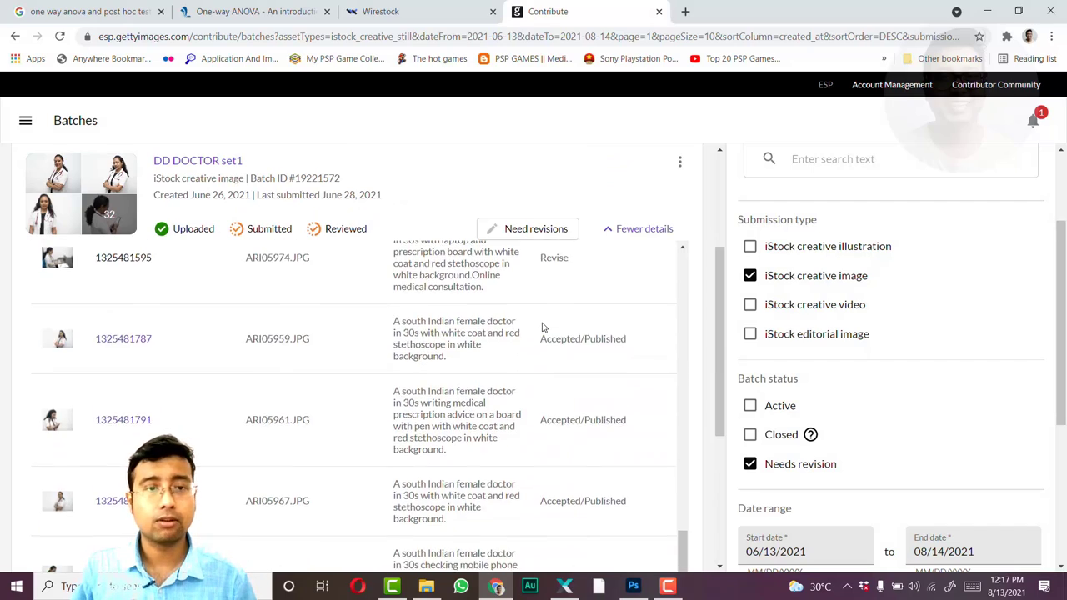
{"action": "scroll", "coordinate": [543, 326], "scroll_direction": "down", "scroll_amount": 8}
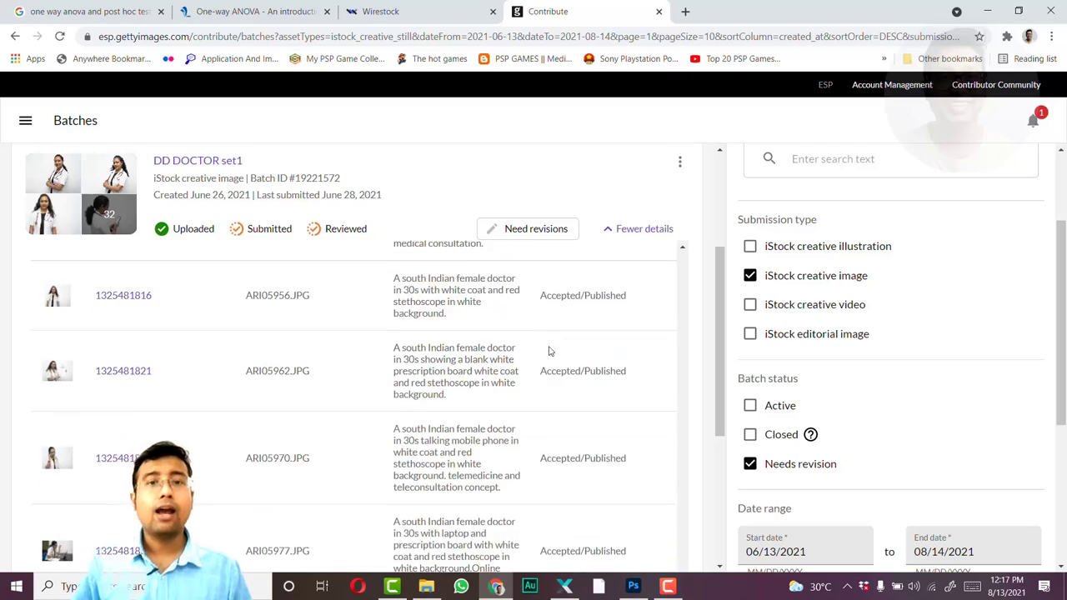
{"action": "scroll", "coordinate": [550, 350], "scroll_direction": "down", "scroll_amount": 10}
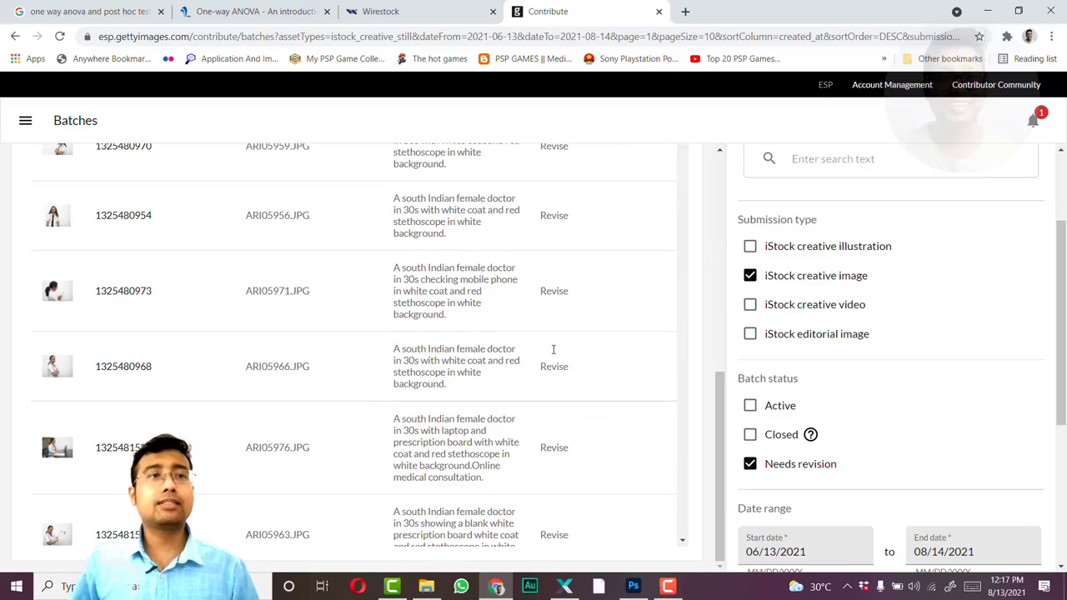
{"action": "left_click", "coordinate": [25, 121]}
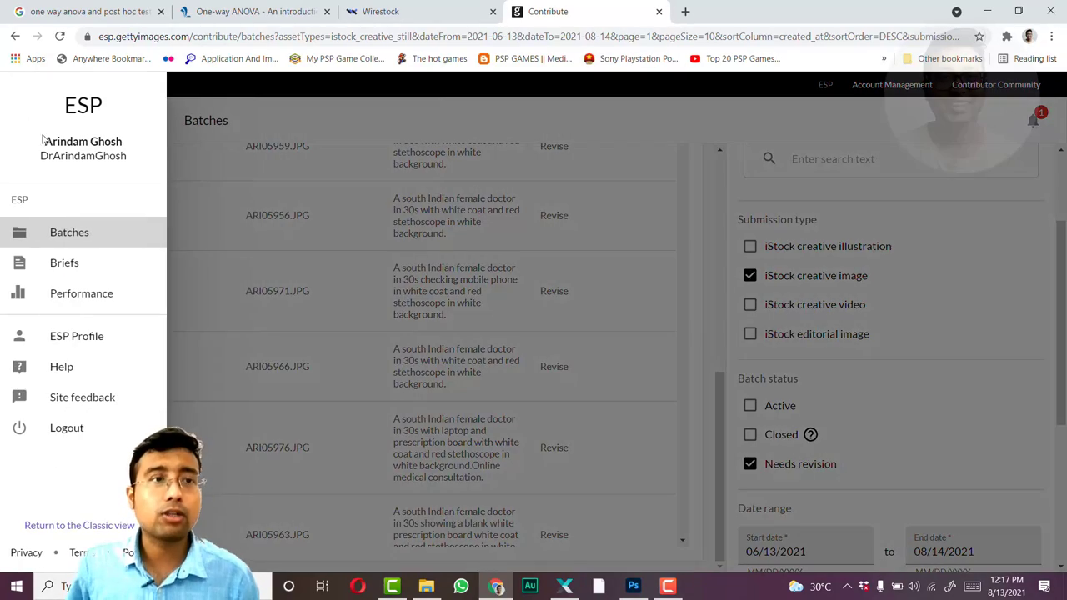
{"action": "left_click", "coordinate": [55, 235]}
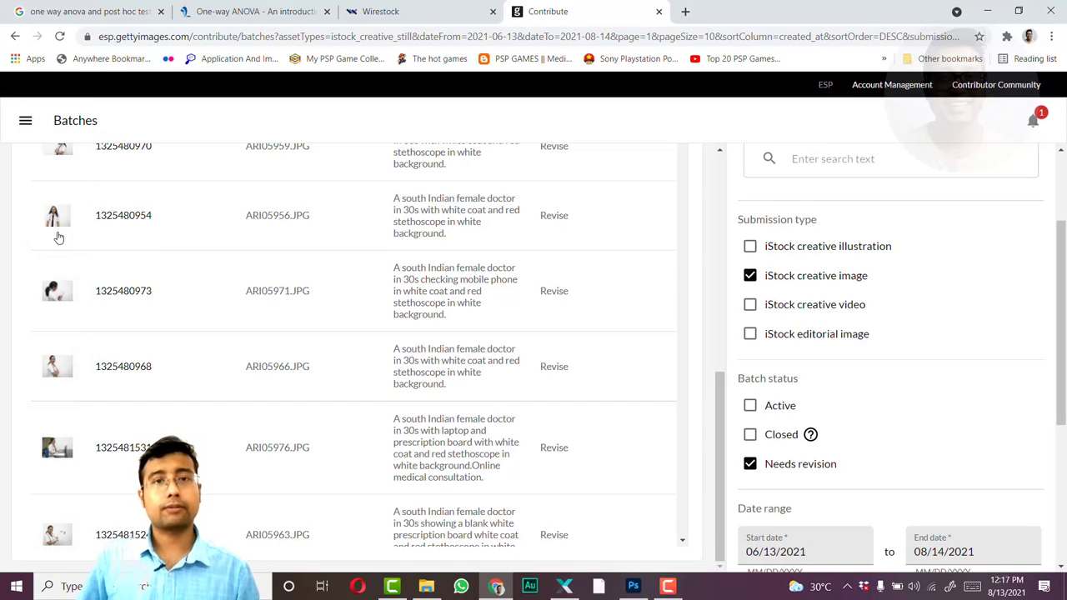